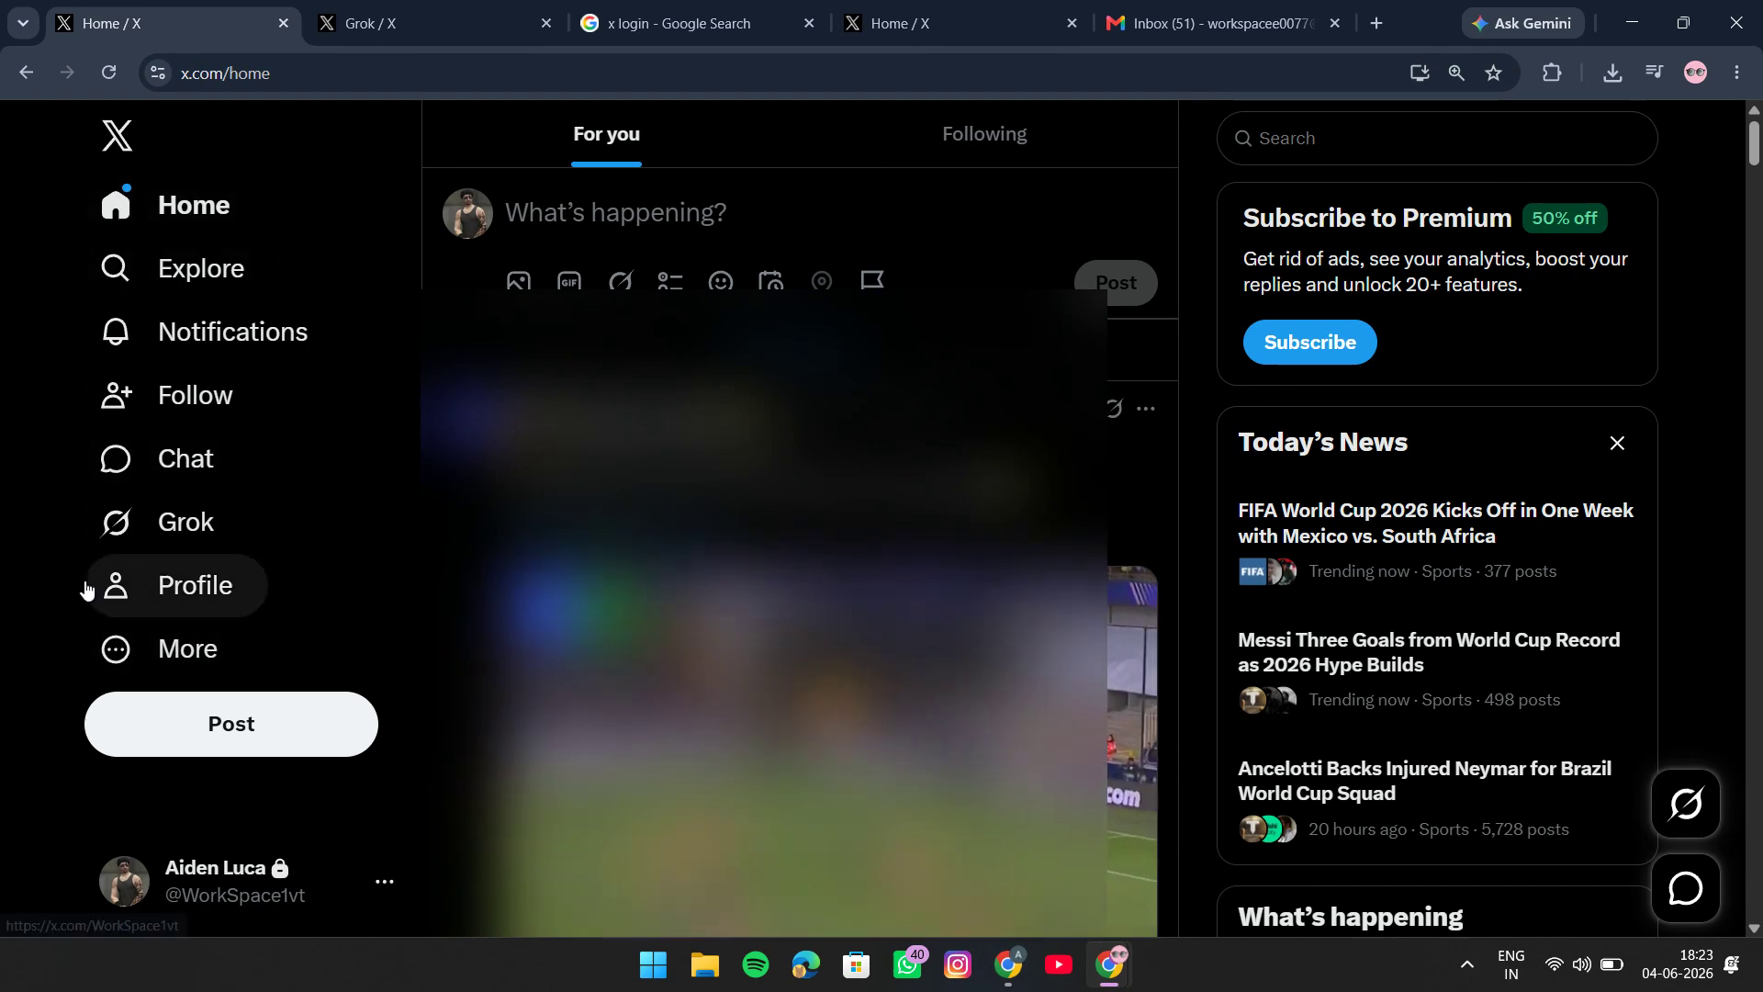
Step: Open Grok and read through its answer about football posts from the last 24 hours
{"action": "left_click", "coordinate": [162, 529]}
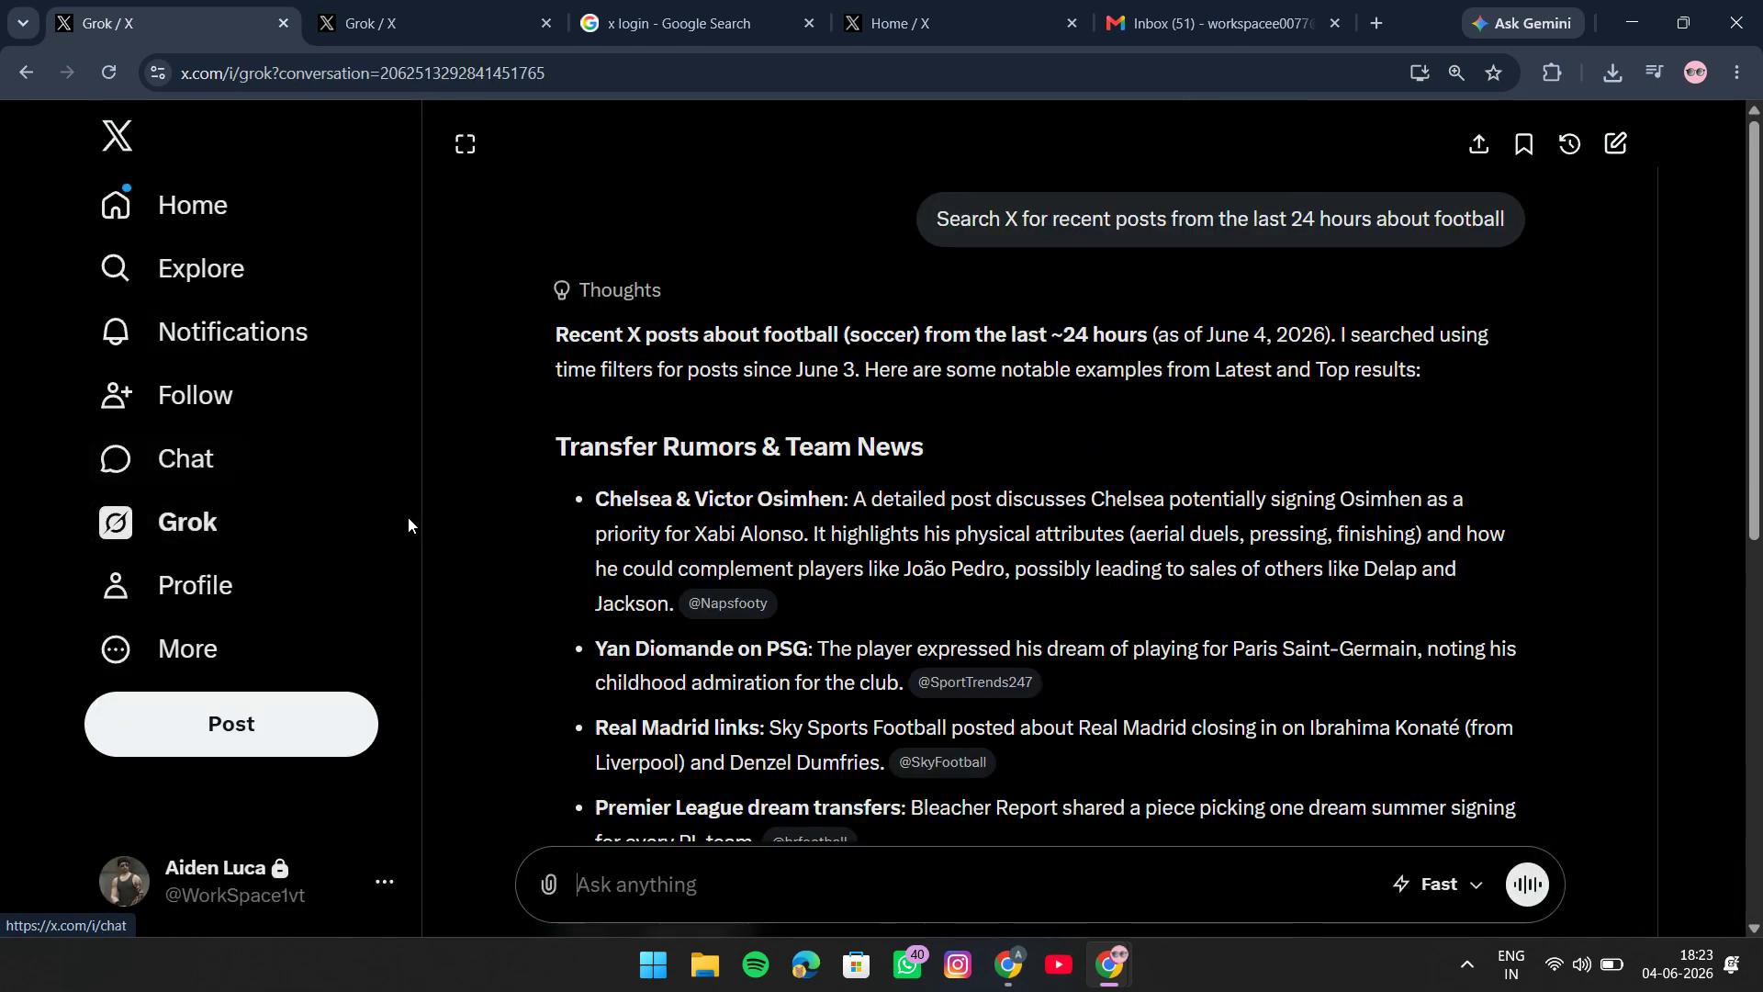
{"action": "scroll", "coordinate": [945, 499], "scroll_direction": "down", "scroll_amount": 10}
{"action": "scroll", "coordinate": [945, 498], "scroll_direction": "up", "scroll_amount": 10}
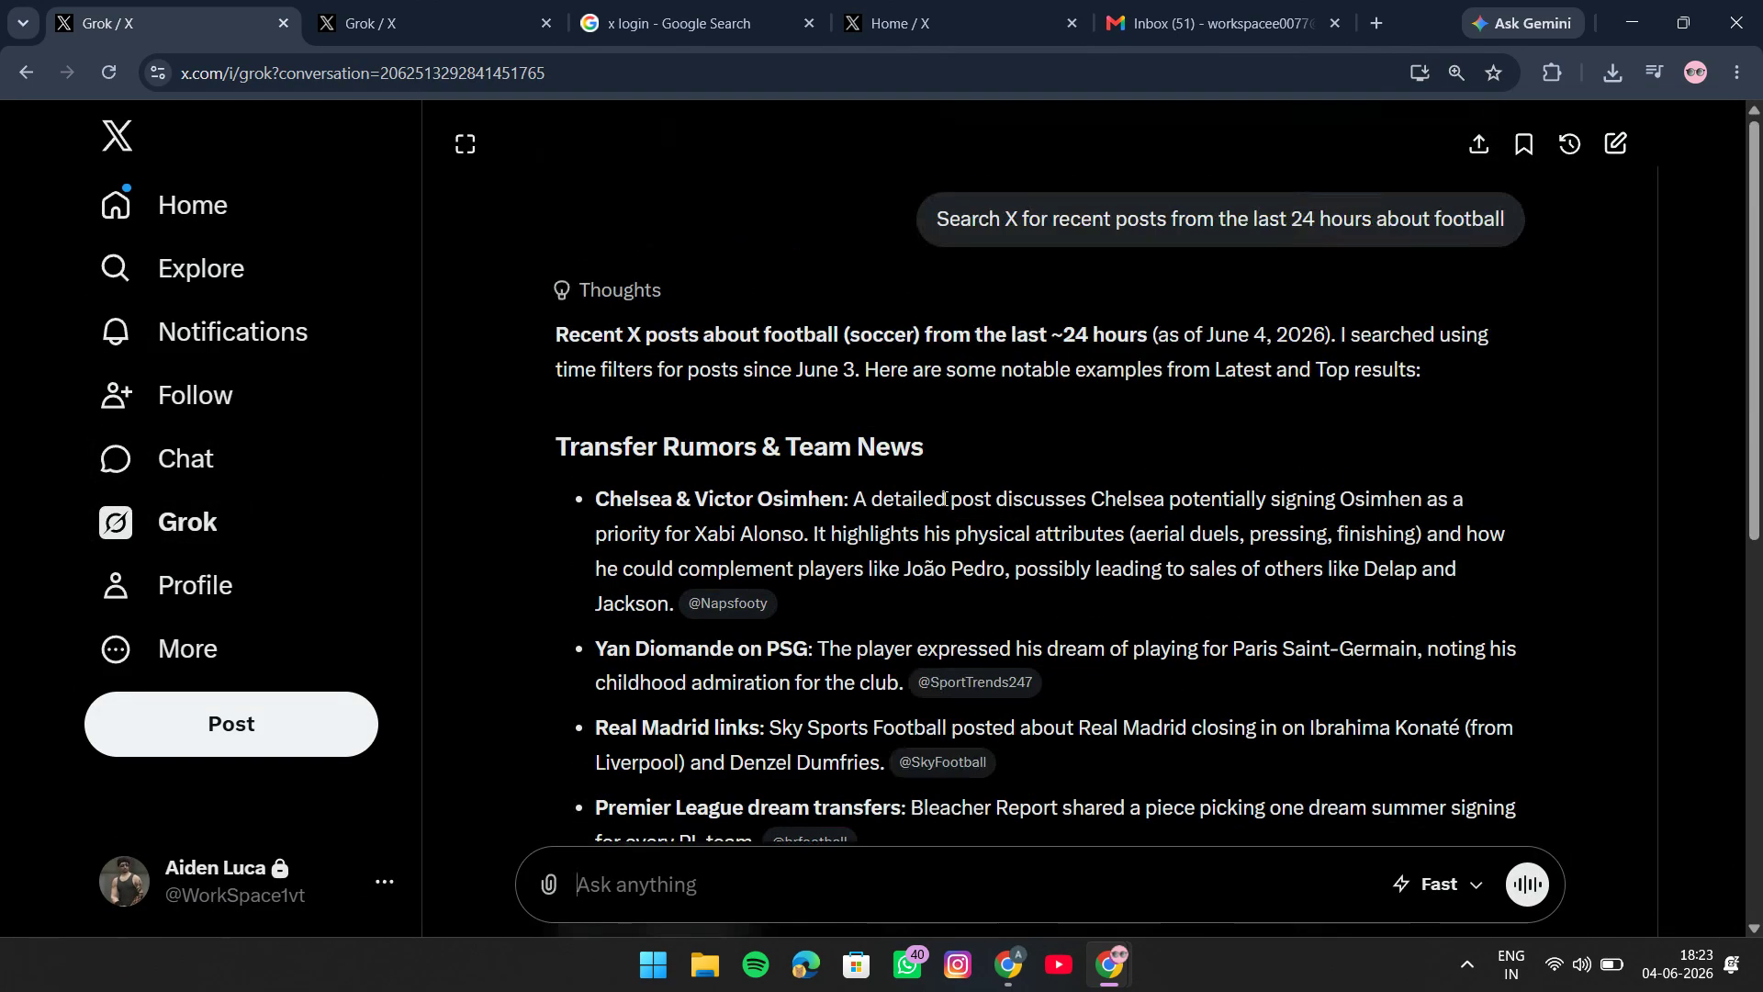
{"action": "scroll", "coordinate": [944, 498], "scroll_direction": "down", "scroll_amount": 6}
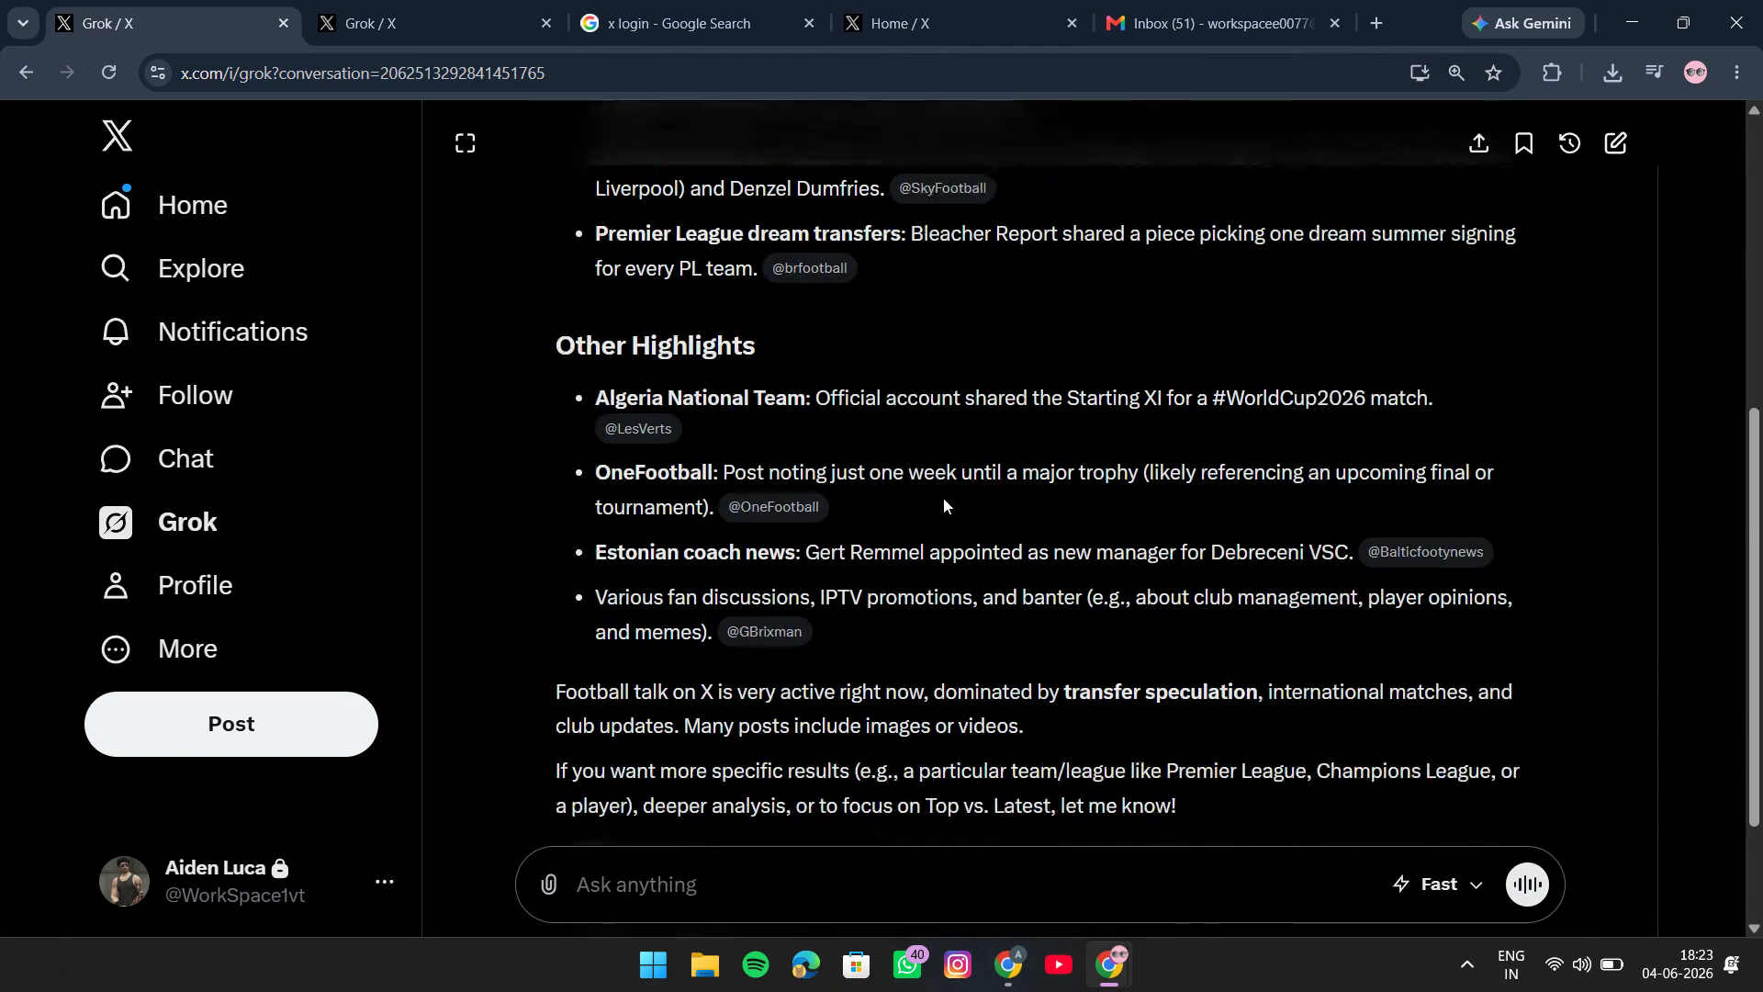
{"action": "scroll", "coordinate": [945, 498], "scroll_direction": "up", "scroll_amount": 6}
{"action": "left_click", "coordinate": [535, 12]}
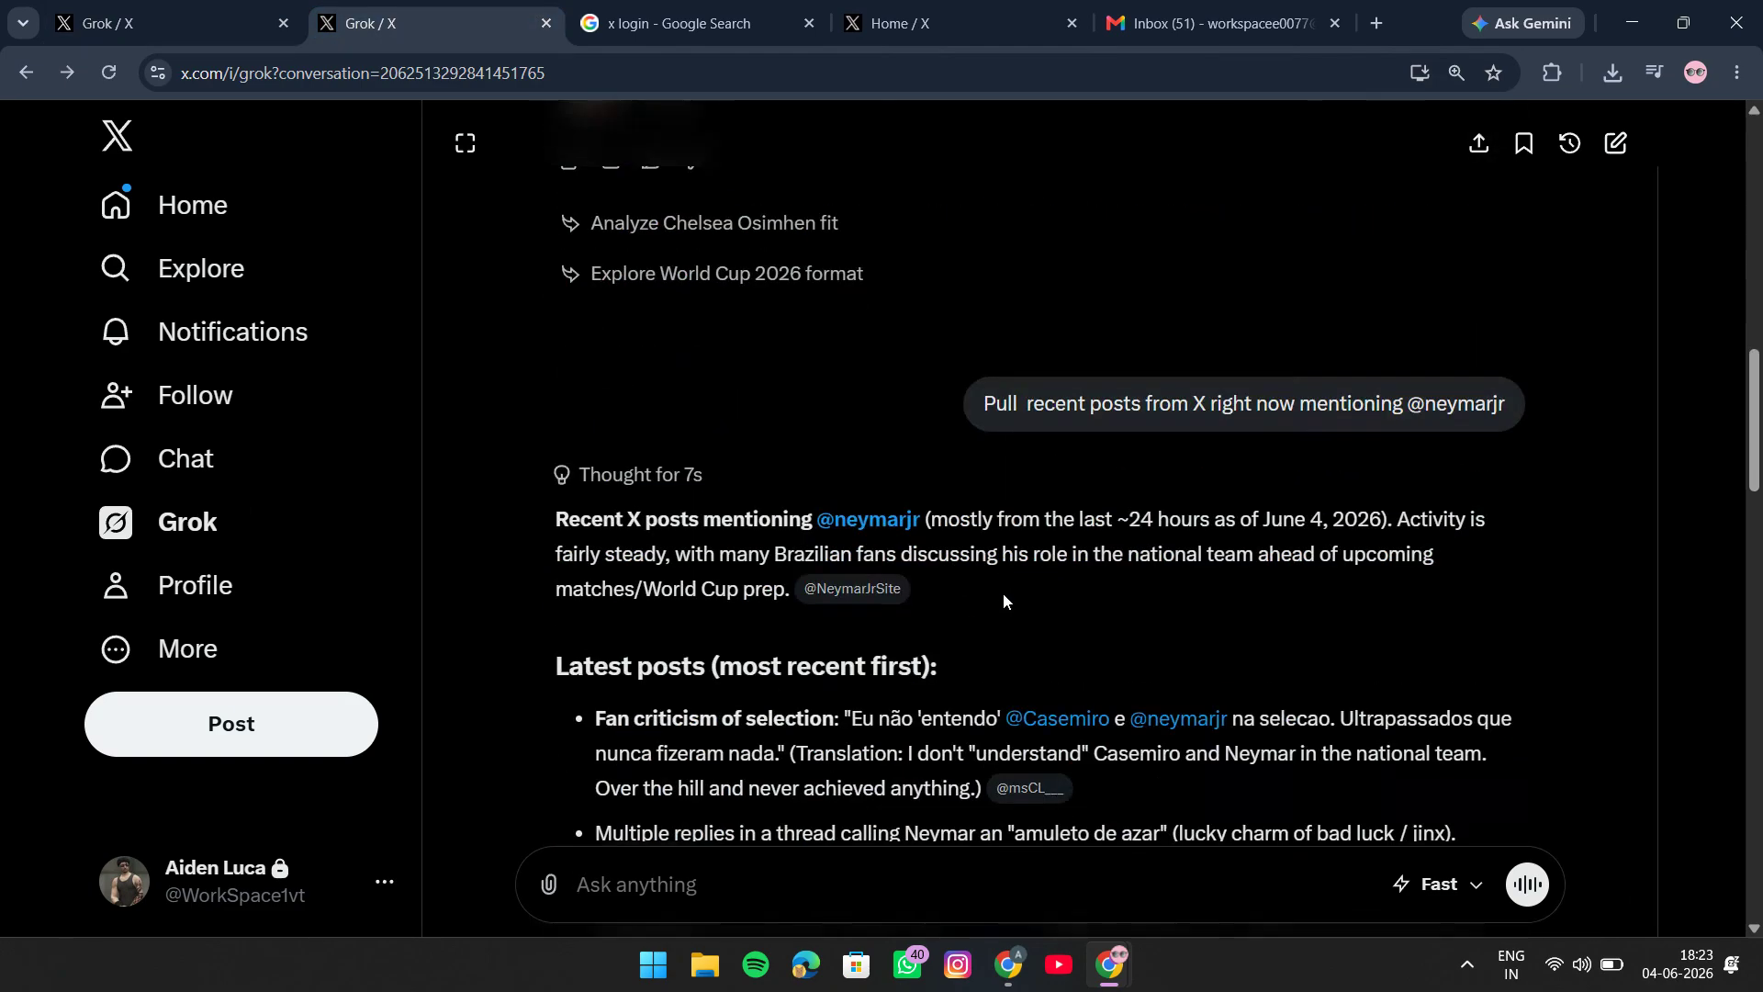
{"action": "key", "text": "alt+Left"}
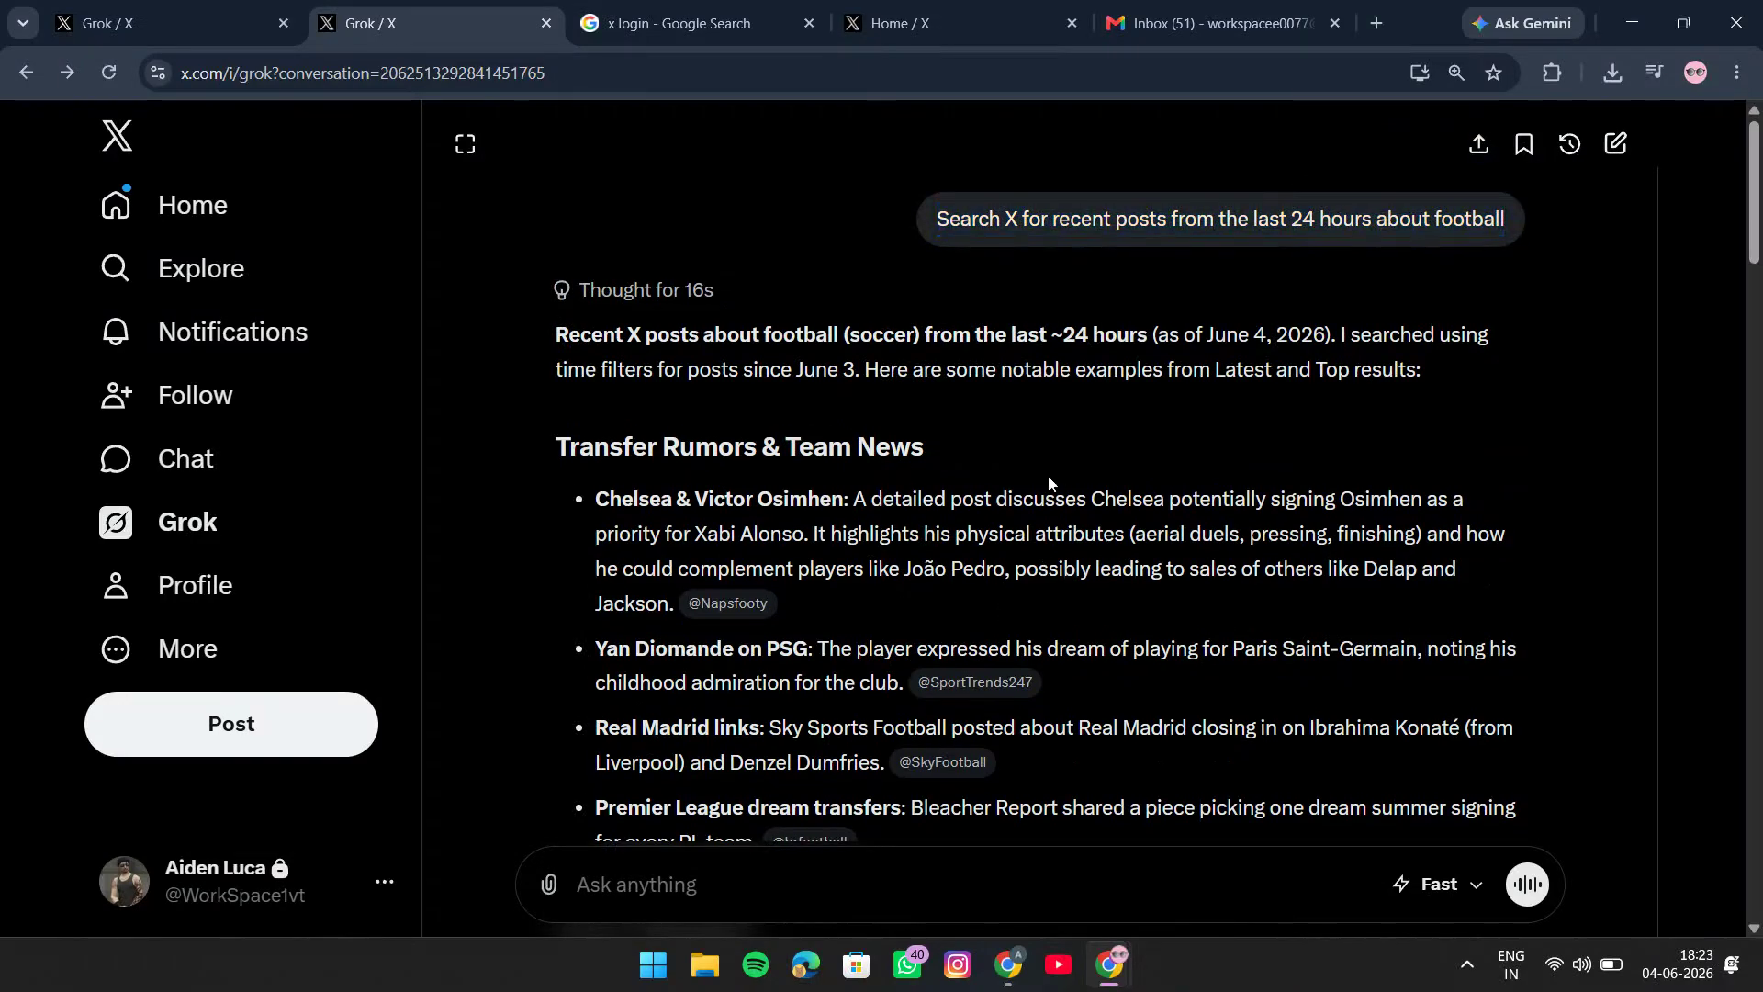
{"action": "scroll", "coordinate": [1049, 549], "scroll_direction": "down", "scroll_amount": 10}
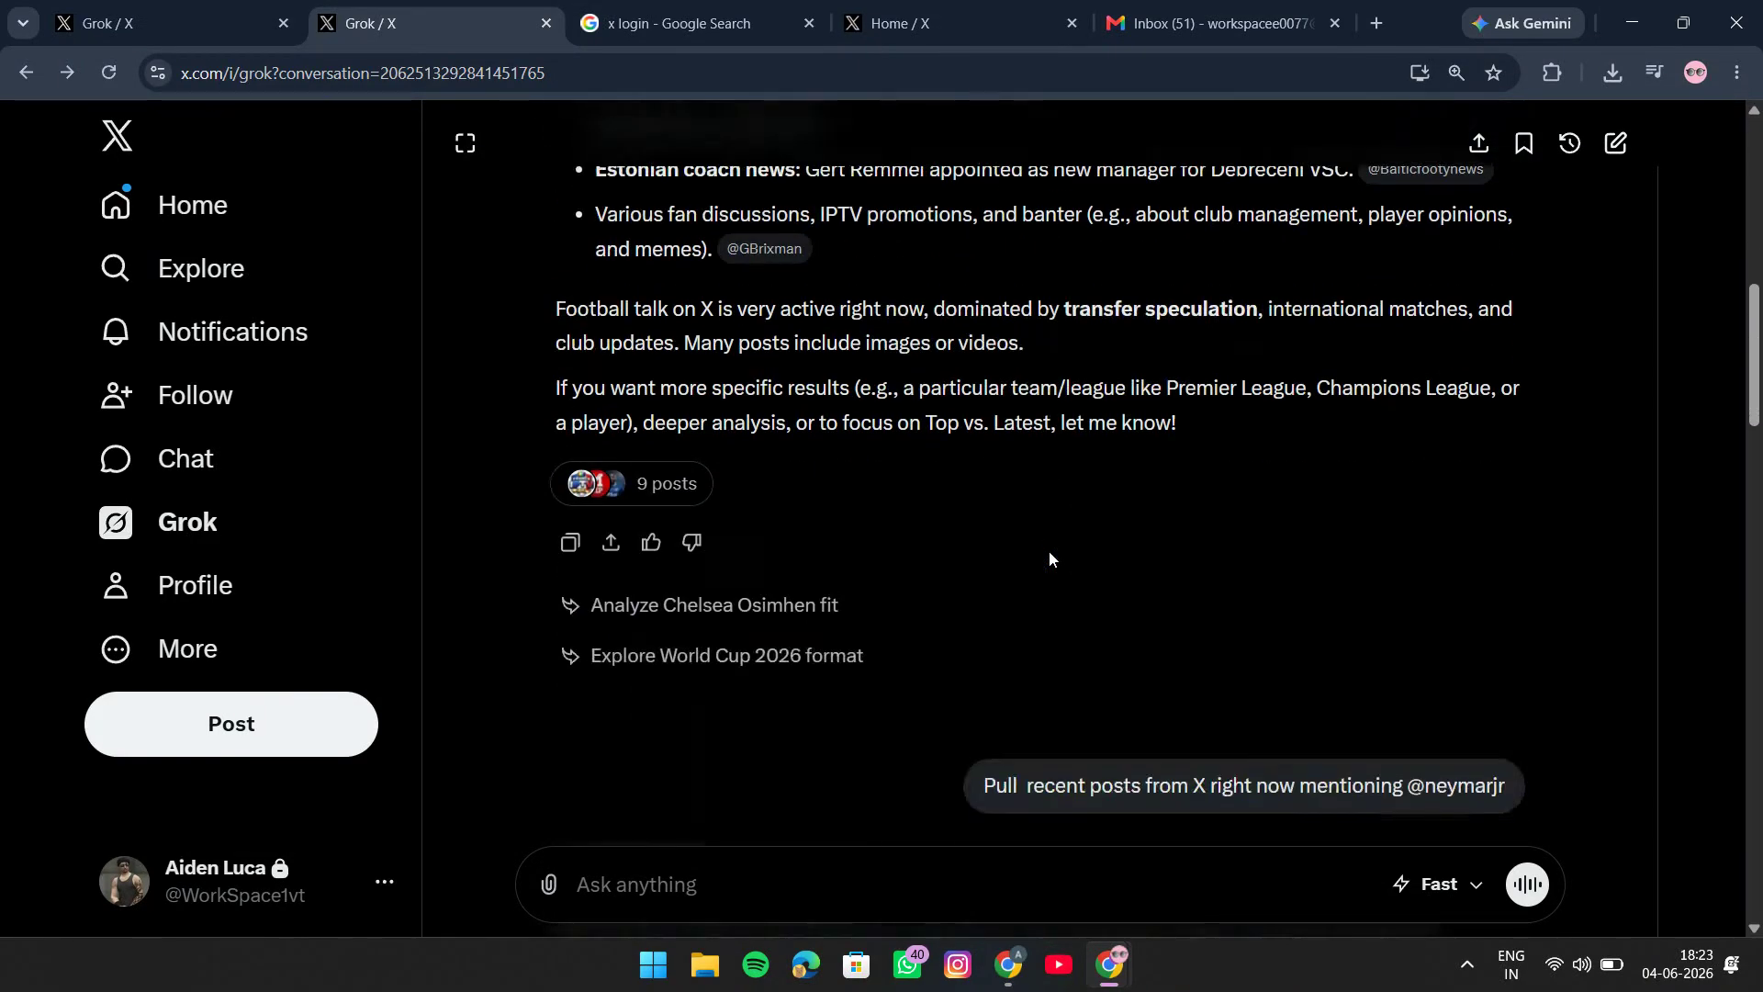
{"action": "scroll", "coordinate": [1049, 552], "scroll_direction": "up", "scroll_amount": 10}
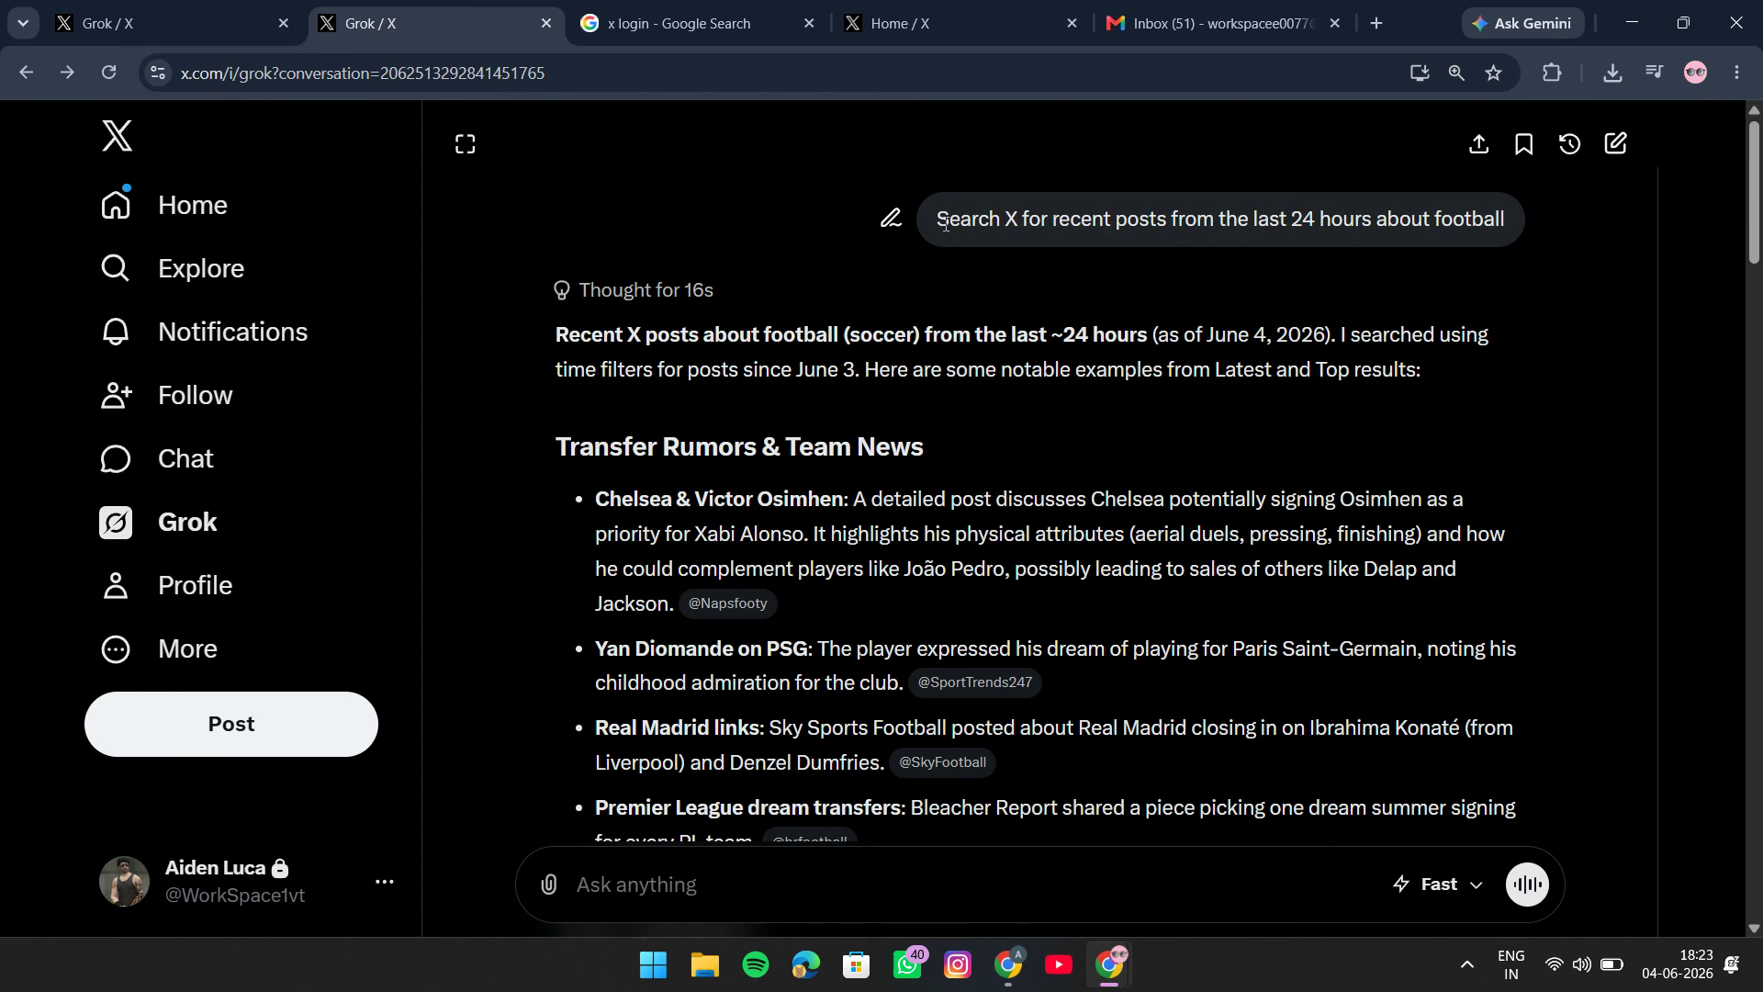
{"action": "left_click_drag", "start_coordinate": [945, 223], "coordinate": [1443, 237]}
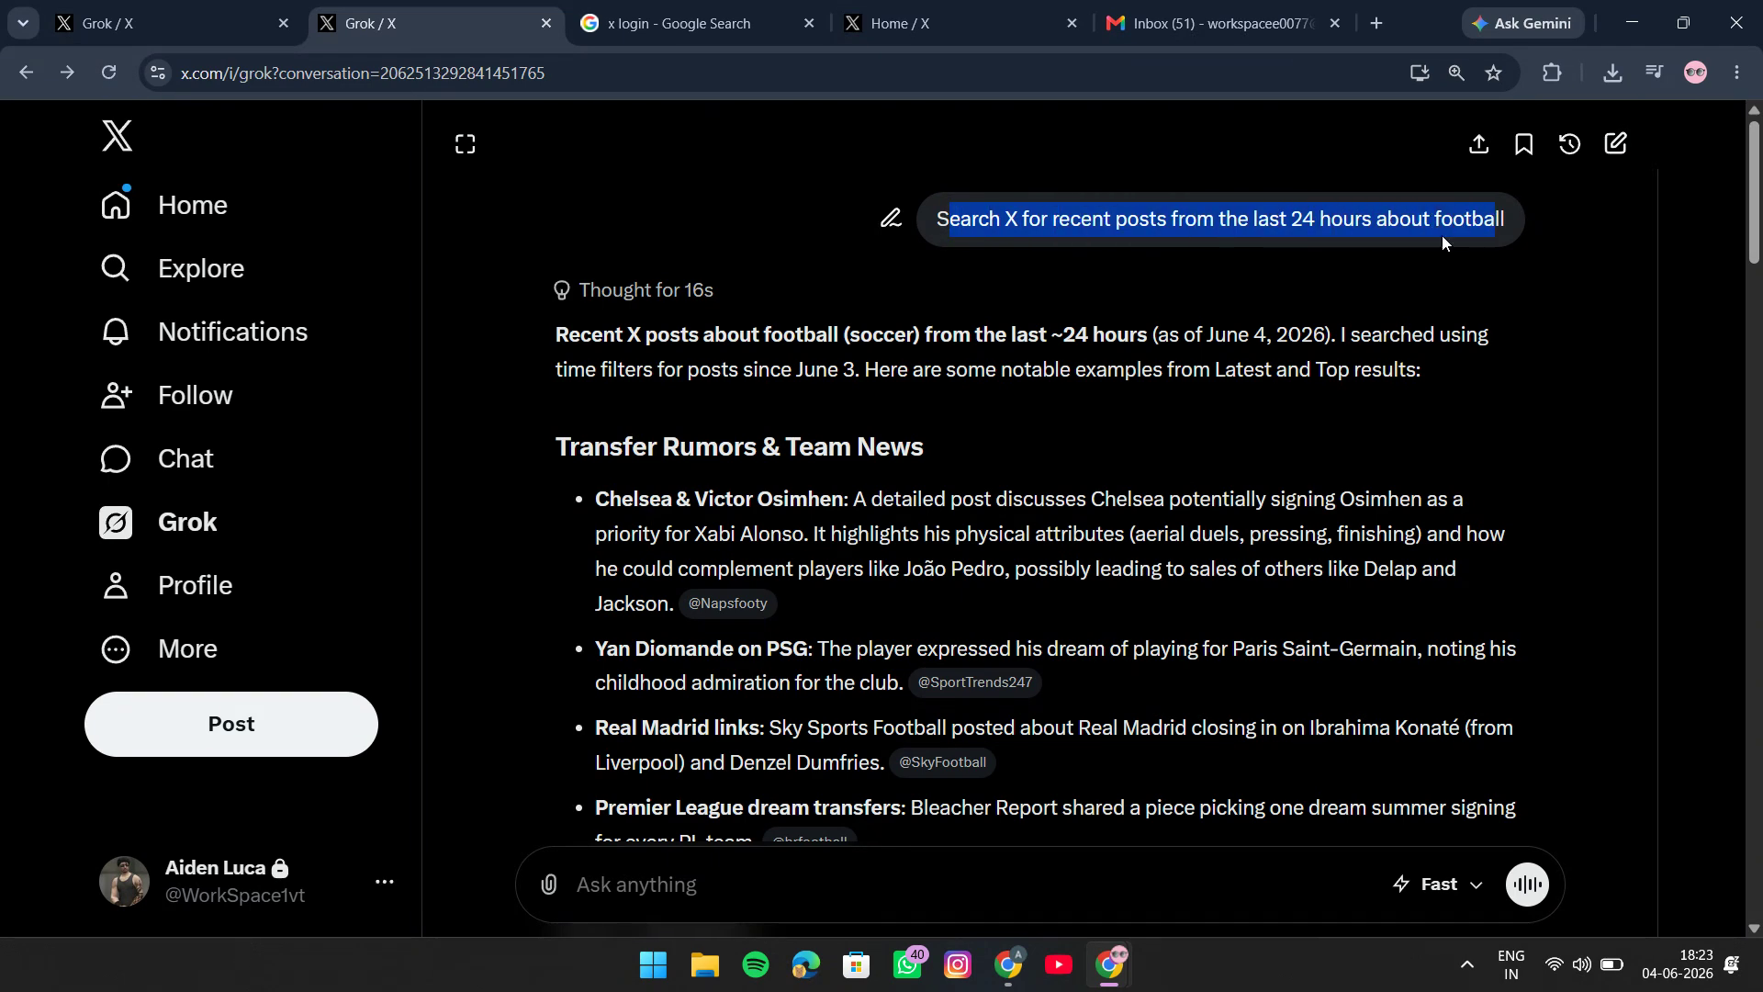
{"action": "left_click", "coordinate": [1446, 221]}
{"action": "scroll", "coordinate": [1429, 377], "scroll_direction": "down", "scroll_amount": 20}
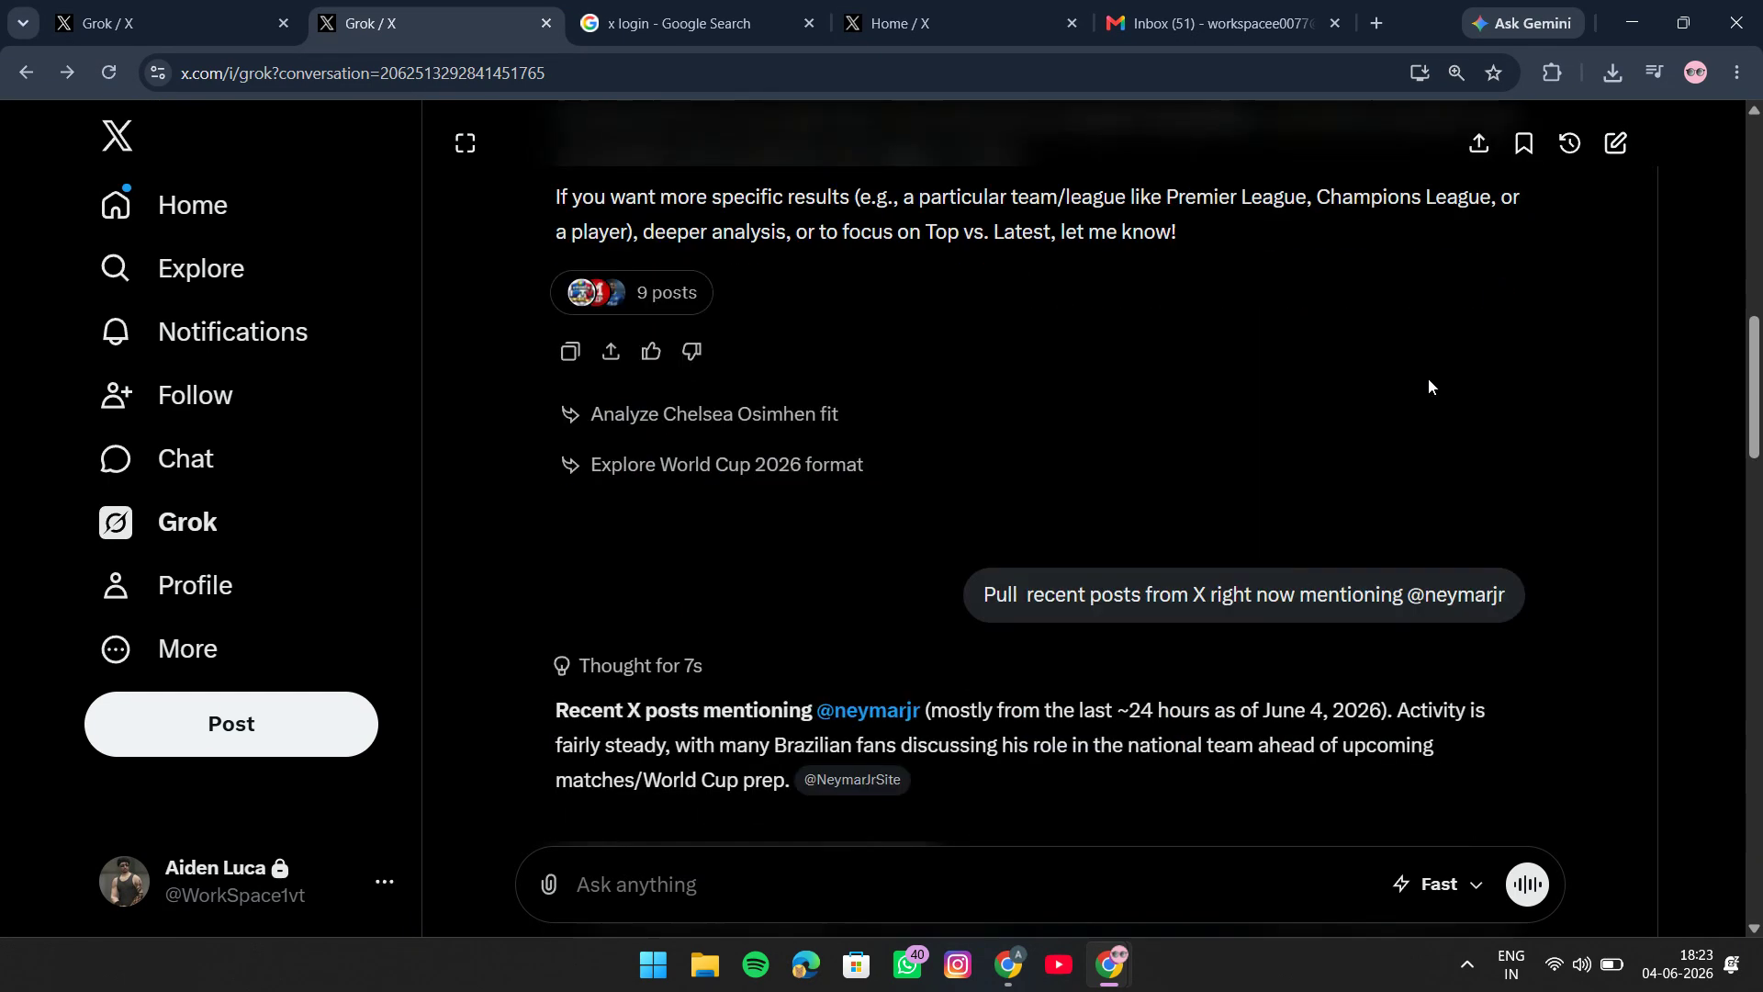
{"action": "left_click_drag", "start_coordinate": [991, 409], "coordinate": [1497, 401]}
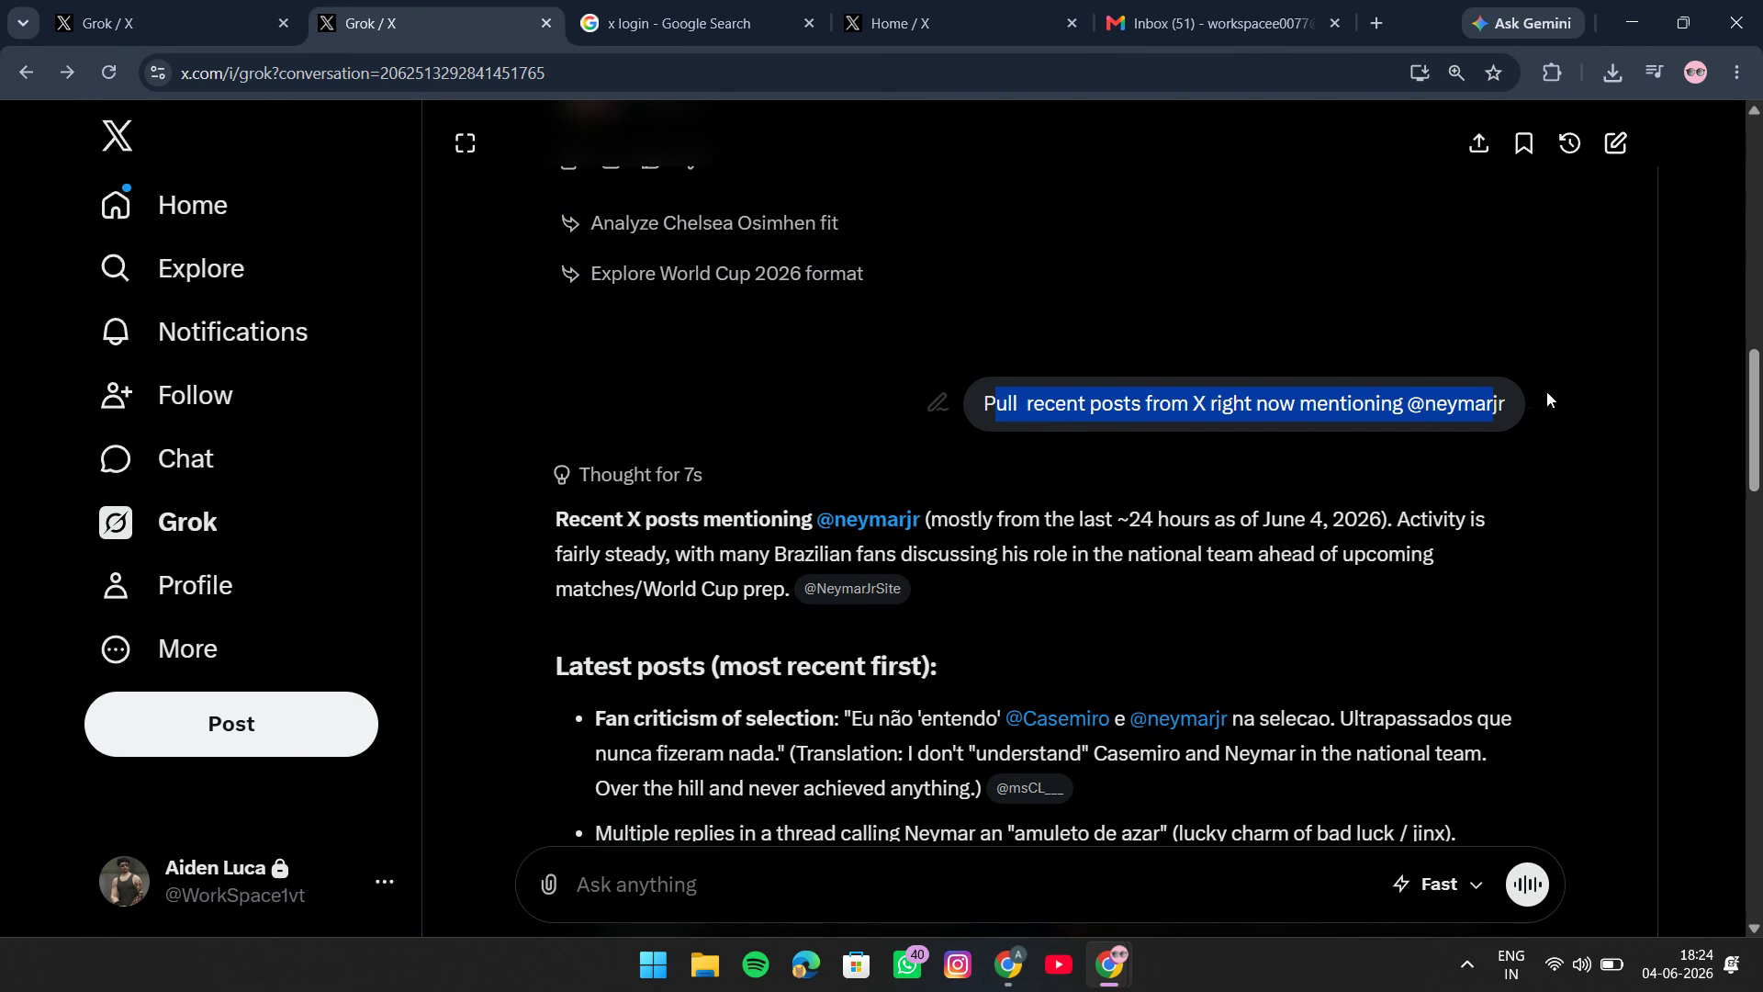
{"action": "left_click", "coordinate": [1423, 429]}
{"action": "scroll", "coordinate": [1204, 415], "scroll_direction": "down", "scroll_amount": 15}
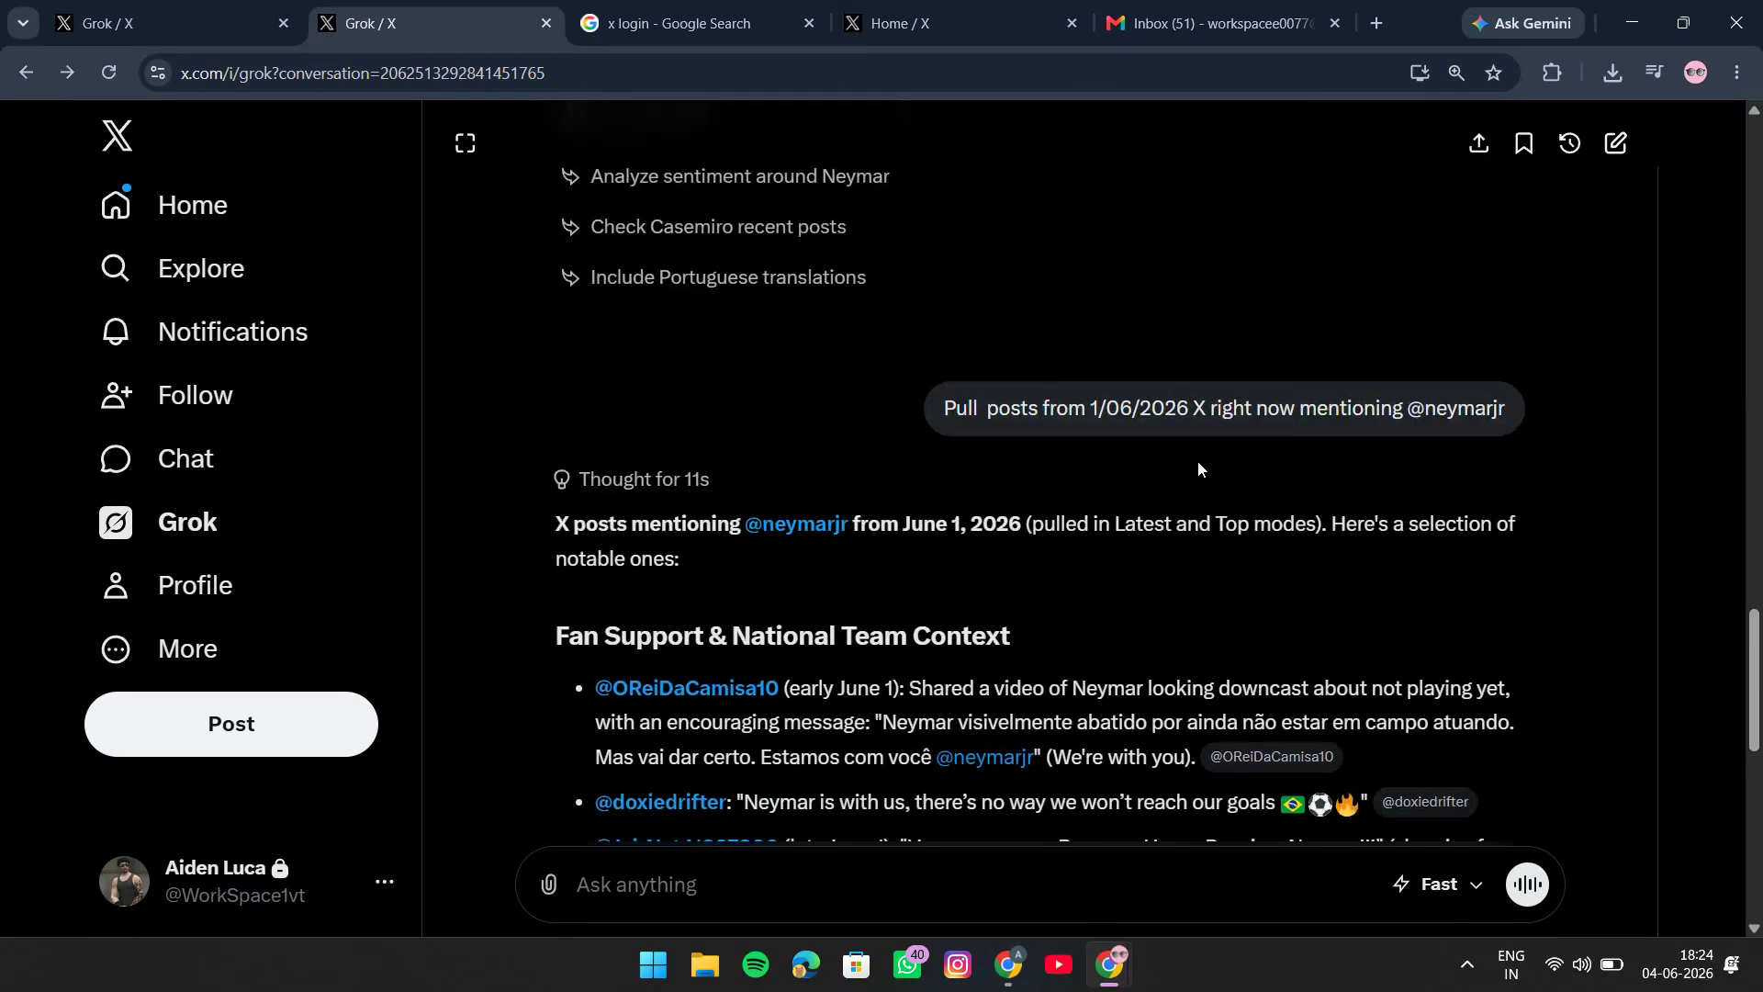
{"action": "left_click_drag", "start_coordinate": [950, 407], "coordinate": [1506, 412]}
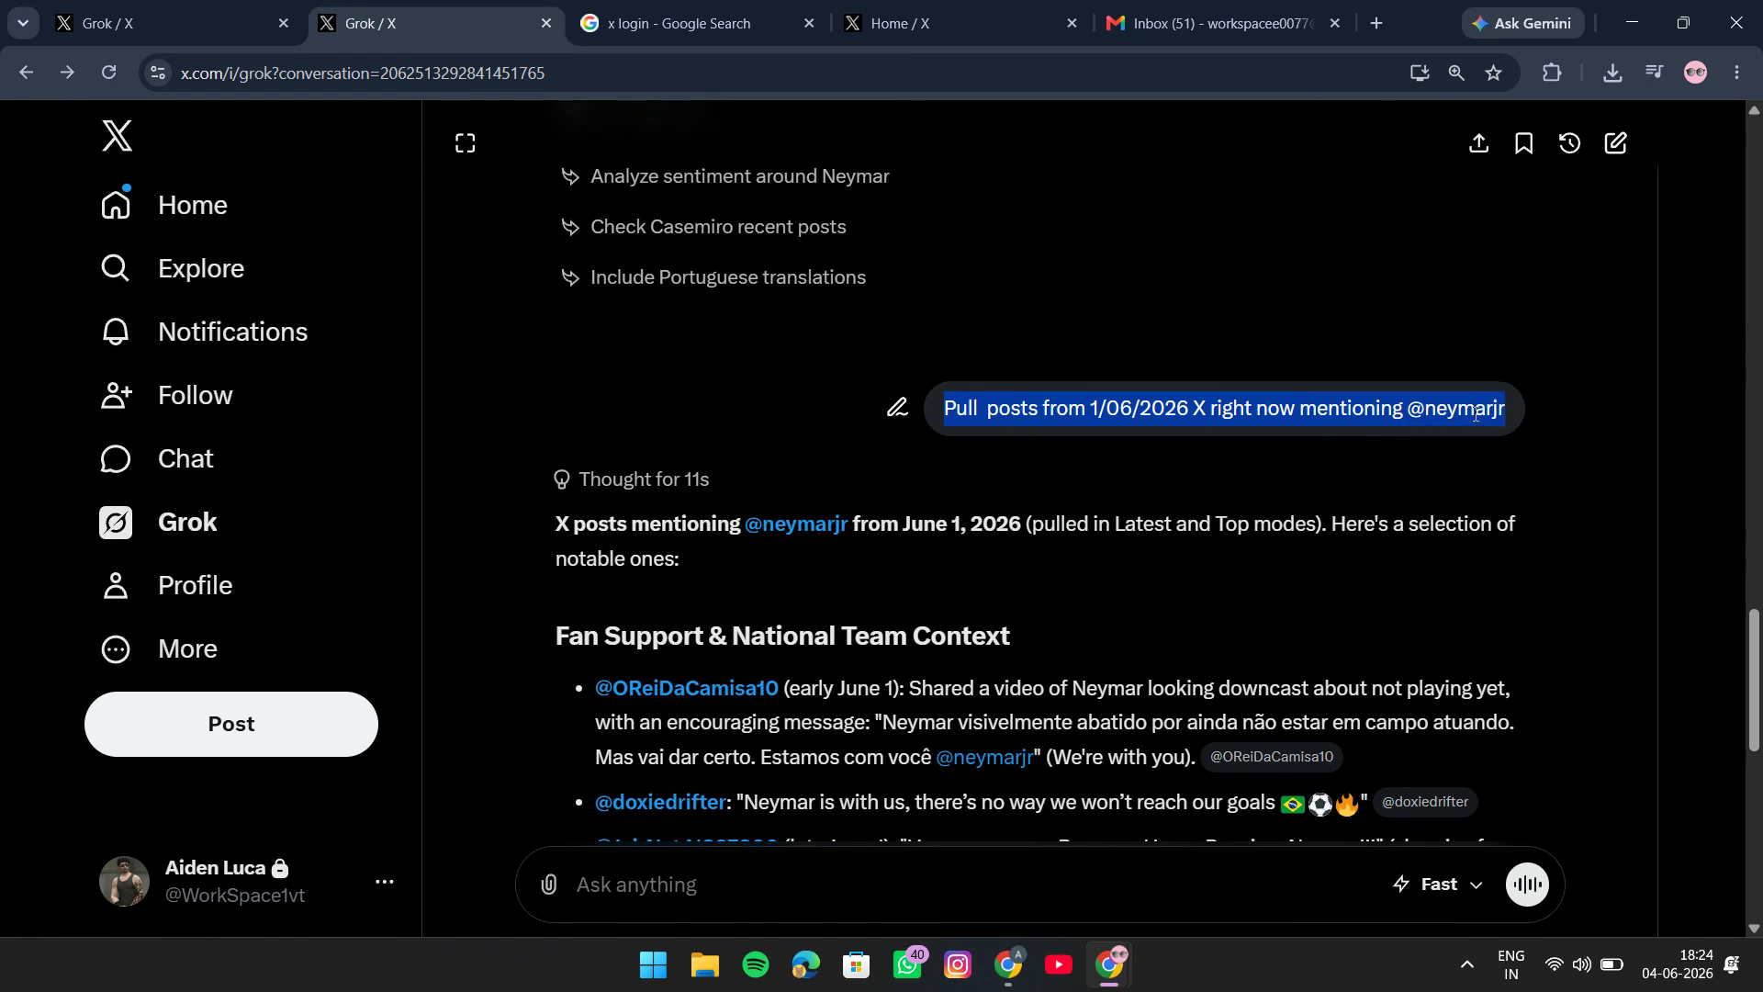
{"action": "left_click", "coordinate": [1195, 433]}
{"action": "left_click_drag", "start_coordinate": [1082, 405], "coordinate": [1210, 407]}
{"action": "left_click", "coordinate": [1334, 450]}
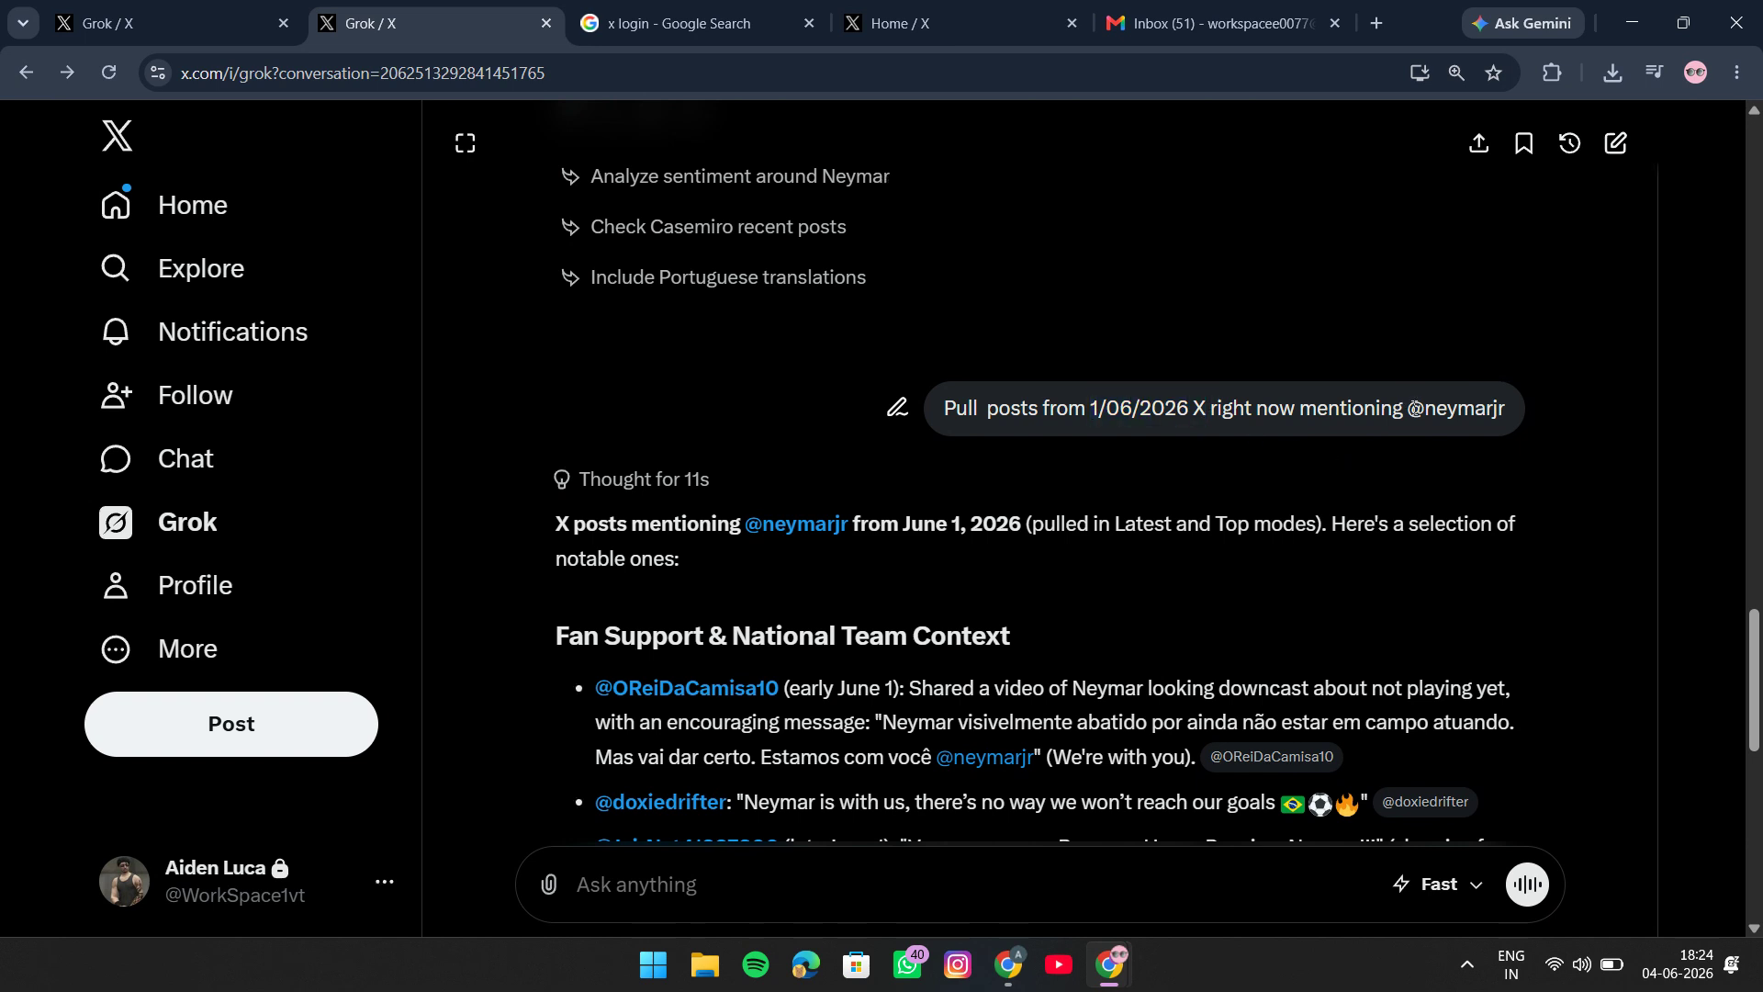
{"action": "left_click_drag", "start_coordinate": [1407, 409], "coordinate": [1508, 412]}
{"action": "left_click", "coordinate": [1467, 419]}
{"action": "scroll", "coordinate": [1017, 533], "scroll_direction": "down", "scroll_amount": 2}
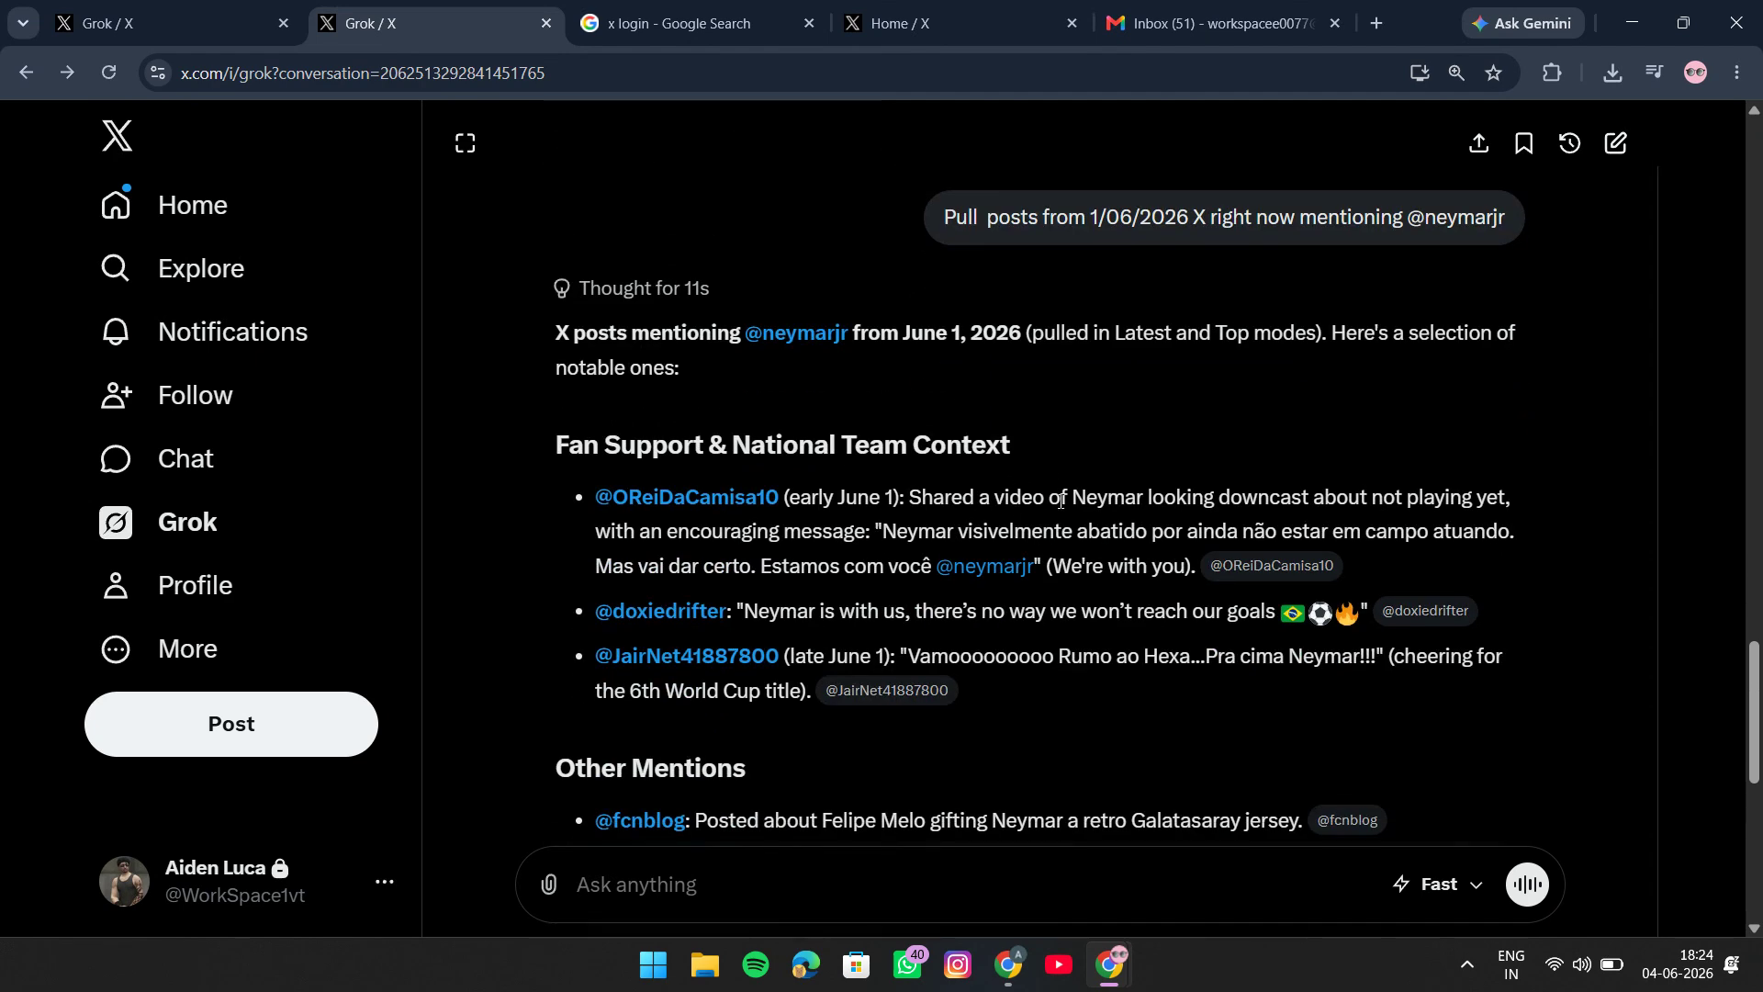
{"action": "scroll", "coordinate": [1059, 482], "scroll_direction": "down", "scroll_amount": 5}
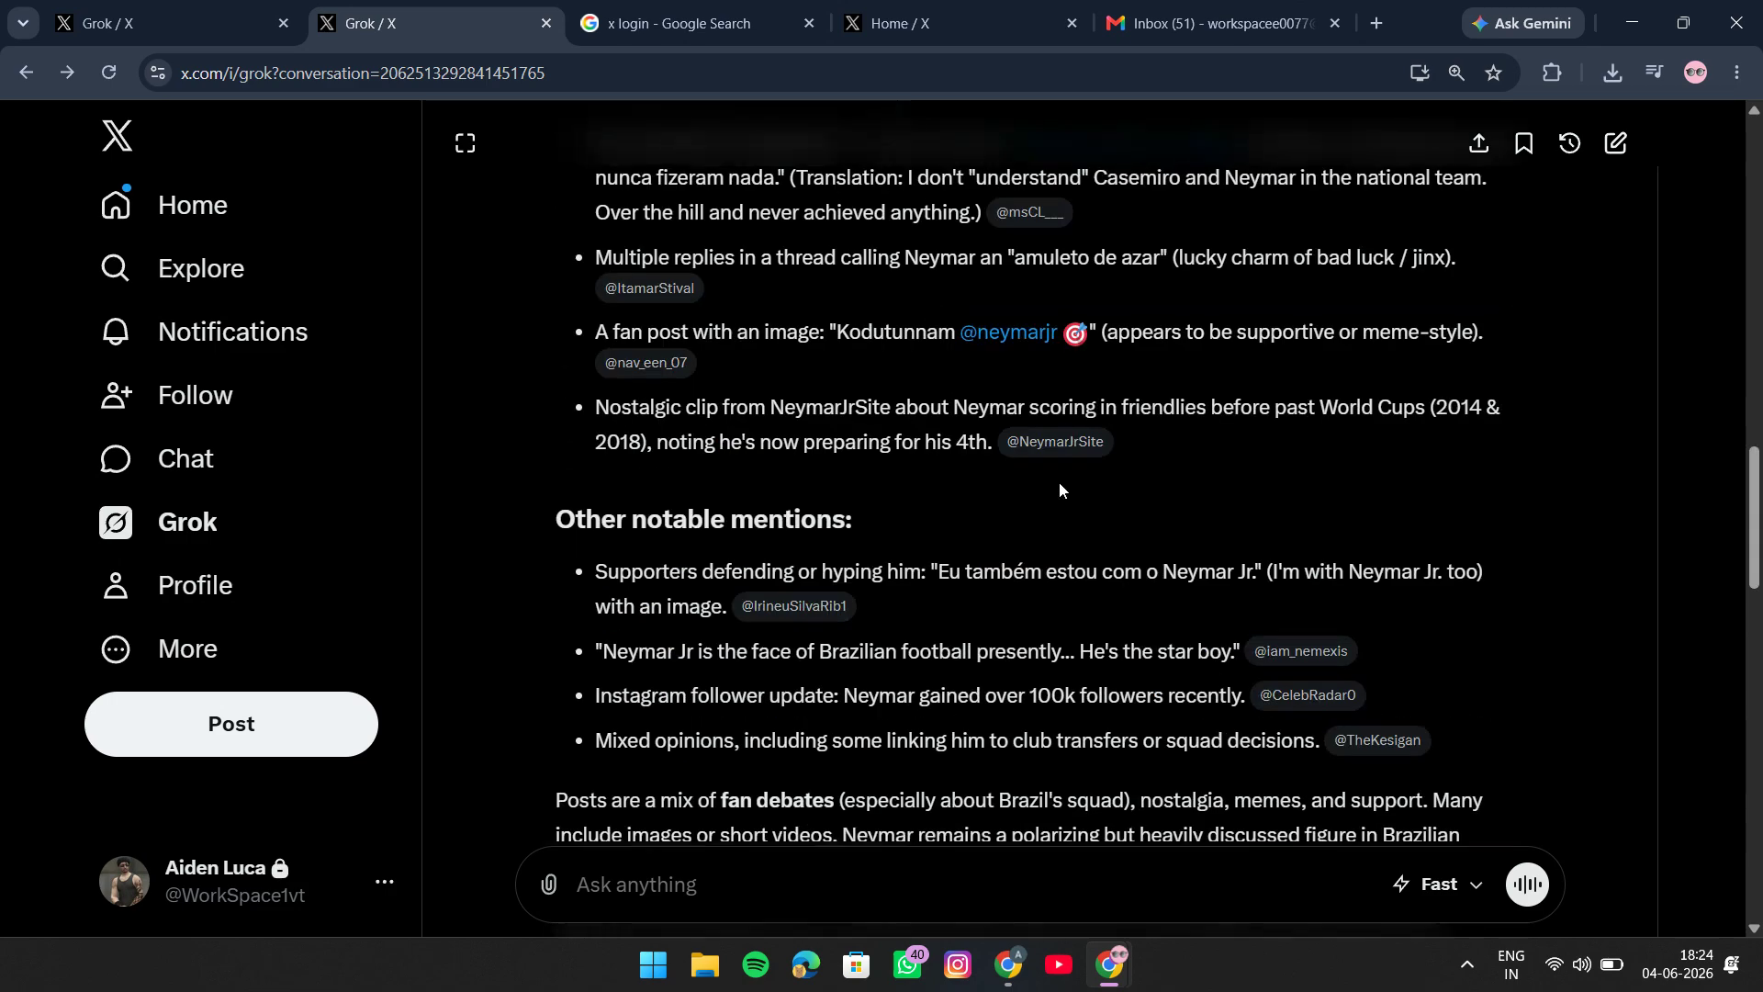
Step: Open the source post cited for the Chelsea & Victor Osimhen item and check its posting date against the system date
{"action": "scroll", "coordinate": [1060, 482], "scroll_direction": "up", "scroll_amount": 20}
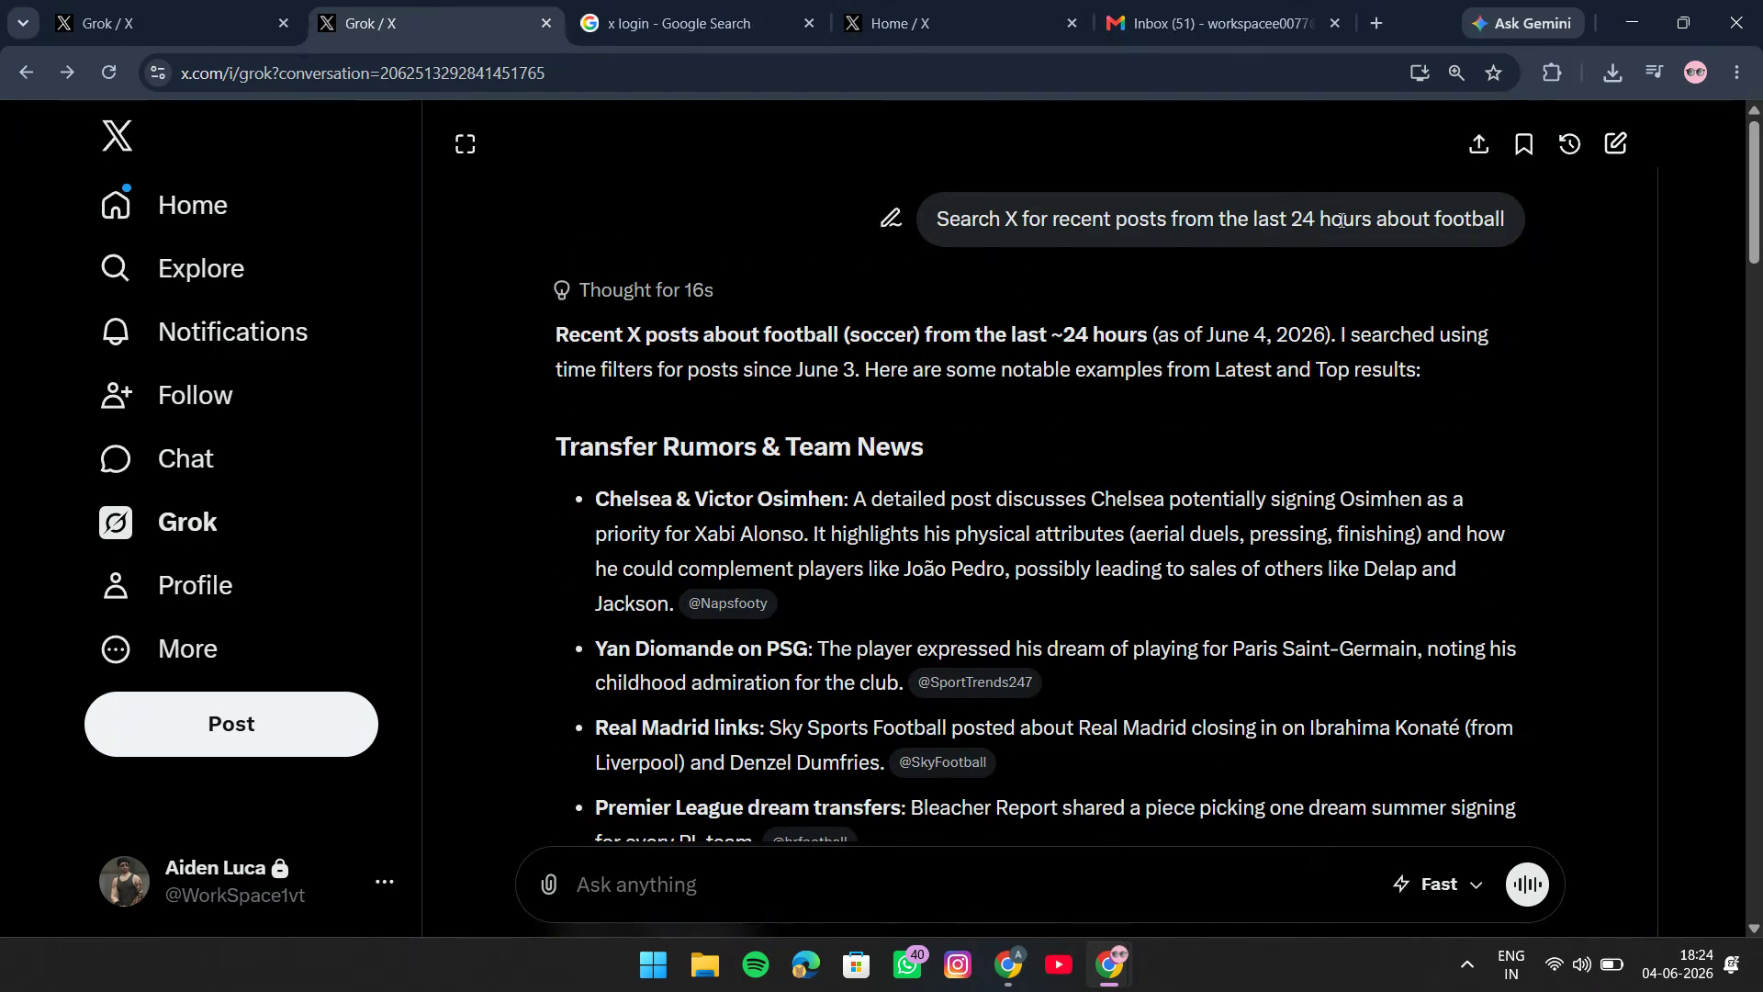
{"action": "left_click", "coordinate": [727, 606]}
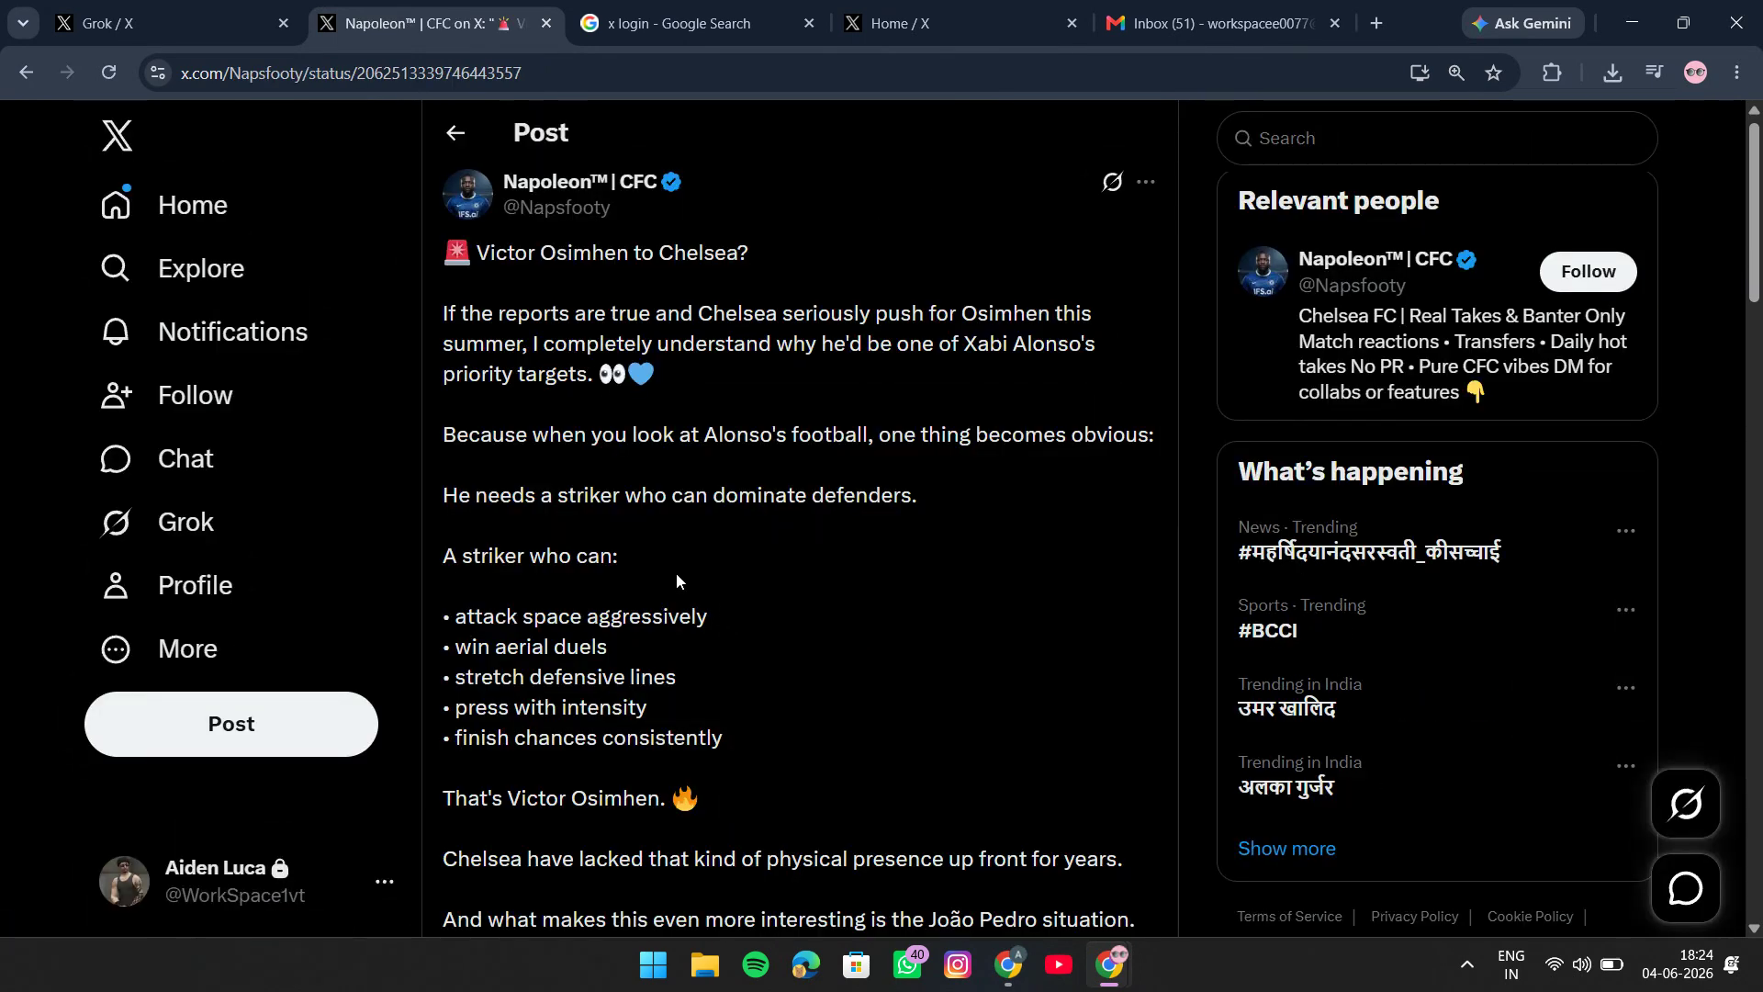
{"action": "scroll", "coordinate": [693, 423], "scroll_direction": "down", "scroll_amount": 5}
{"action": "scroll", "coordinate": [693, 422], "scroll_direction": "down", "scroll_amount": 20}
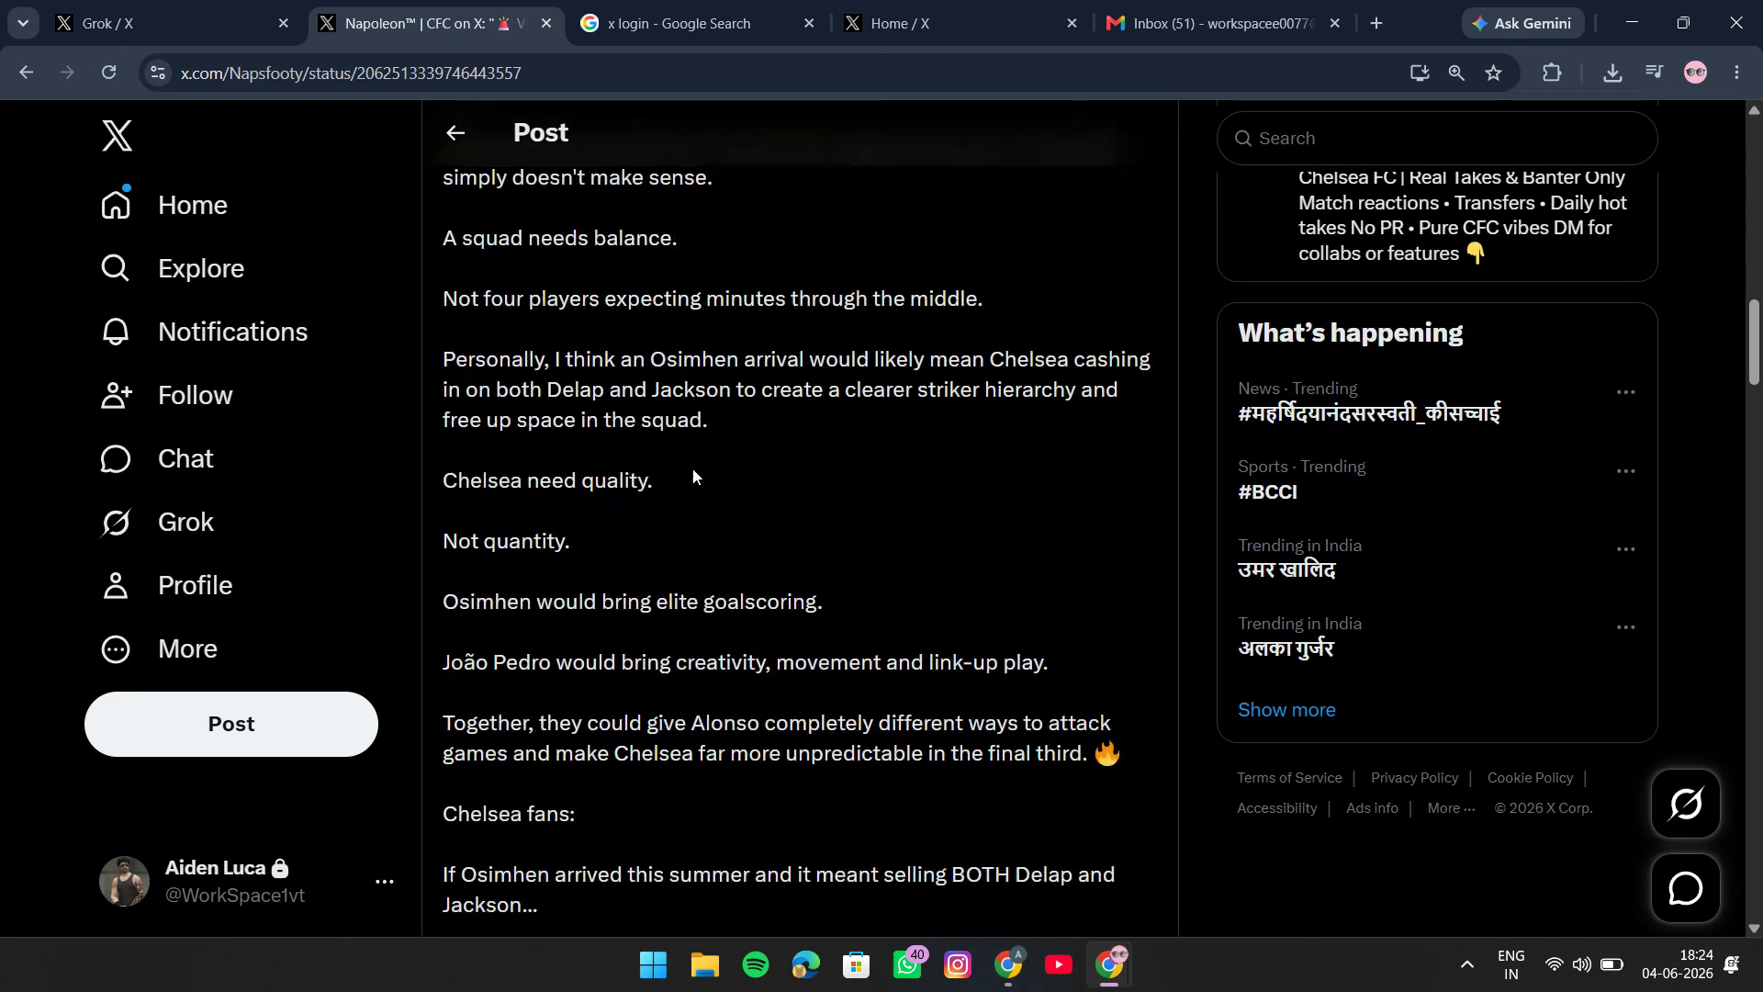
{"action": "scroll", "coordinate": [692, 470], "scroll_direction": "up", "scroll_amount": 4}
{"action": "scroll", "coordinate": [693, 475], "scroll_direction": "down", "scroll_amount": 6}
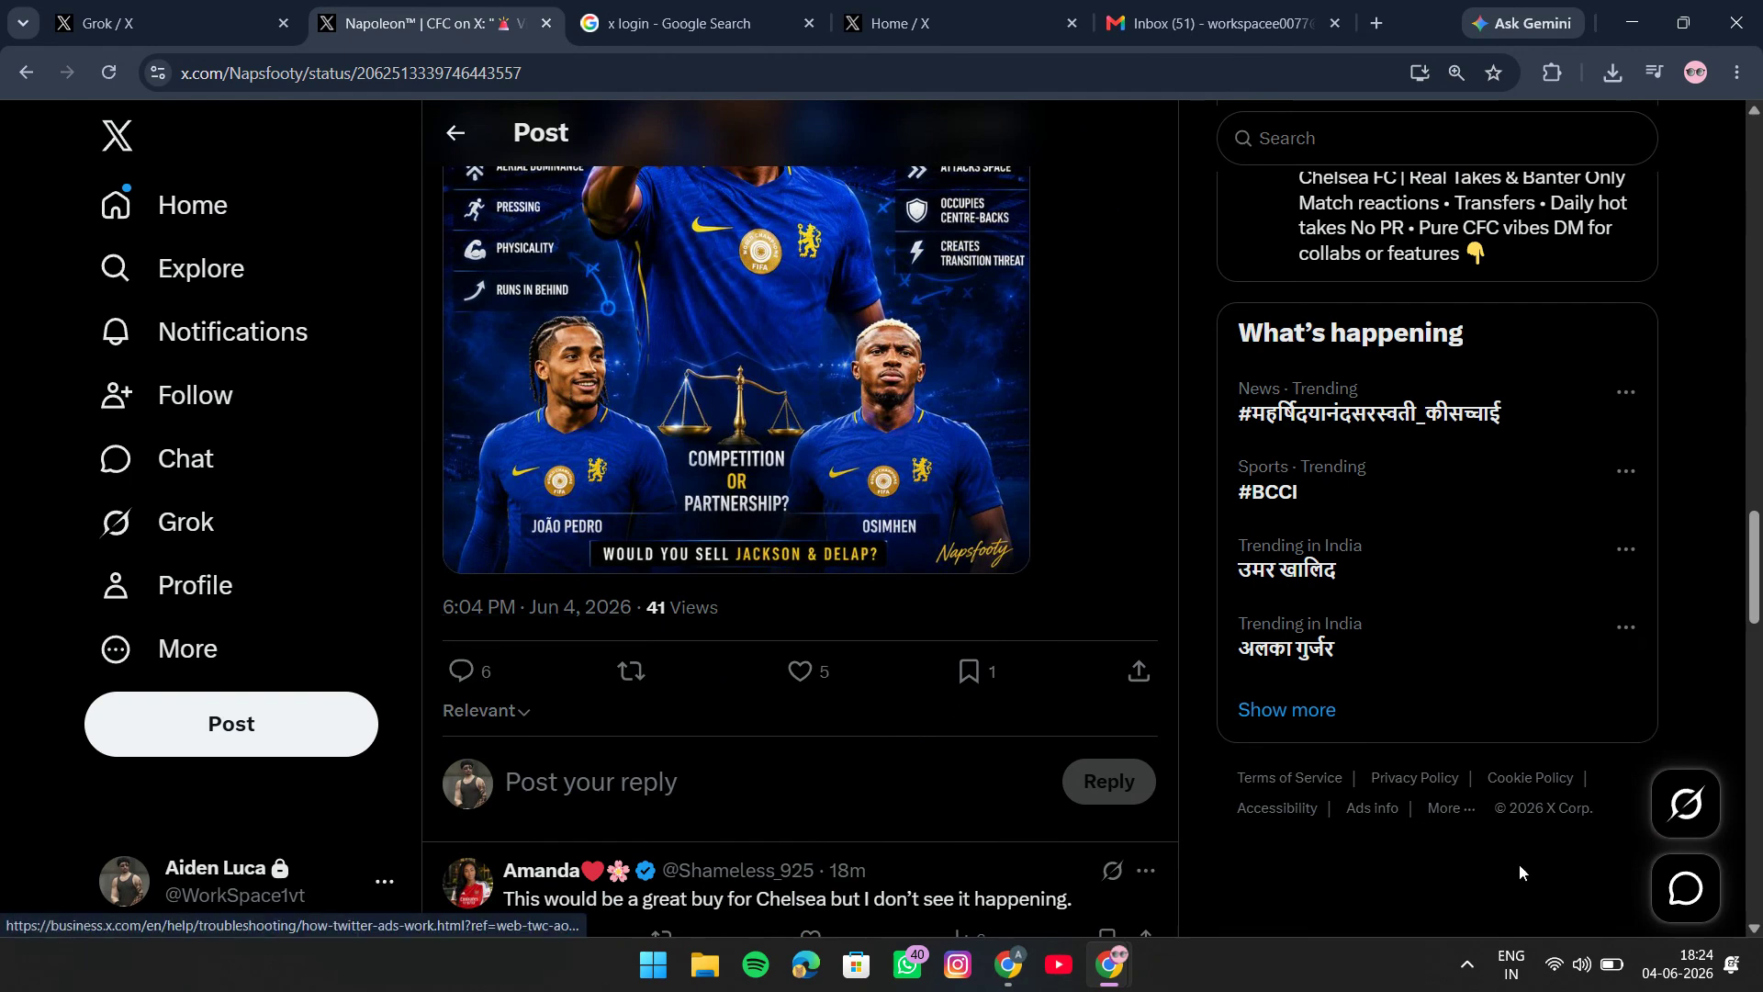
{"action": "mouse_move", "coordinate": [1665, 971]}
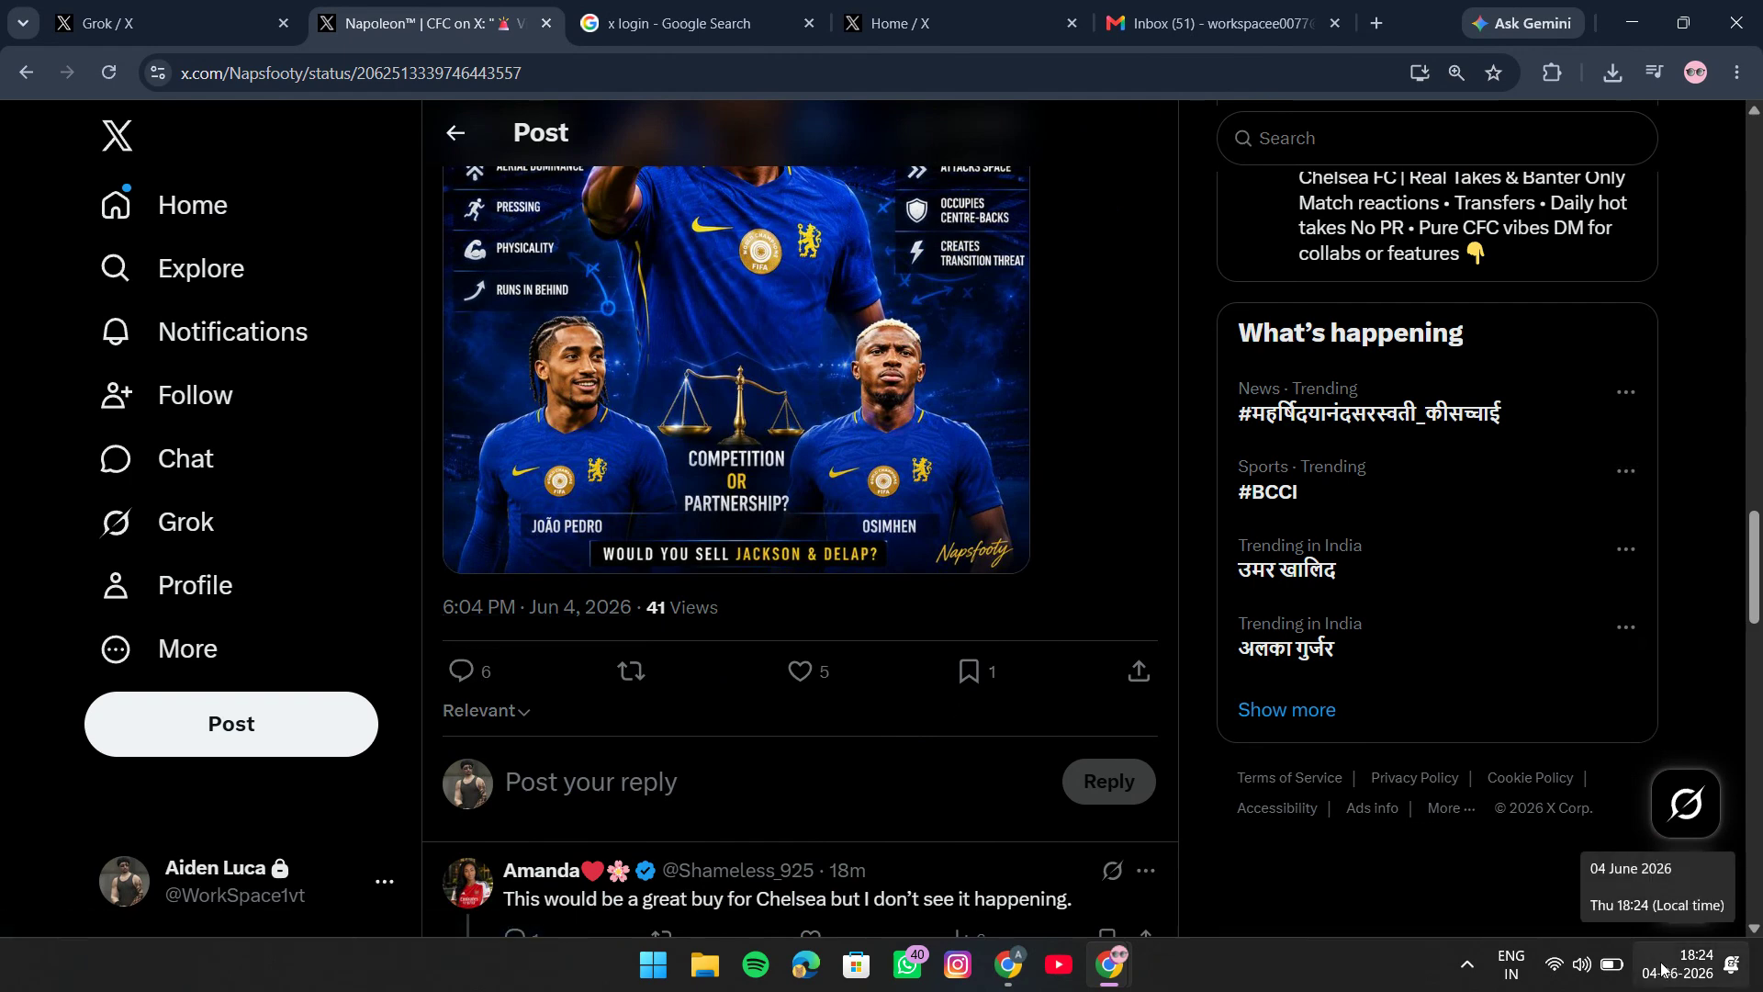
{"action": "left_click", "coordinate": [37, 75]}
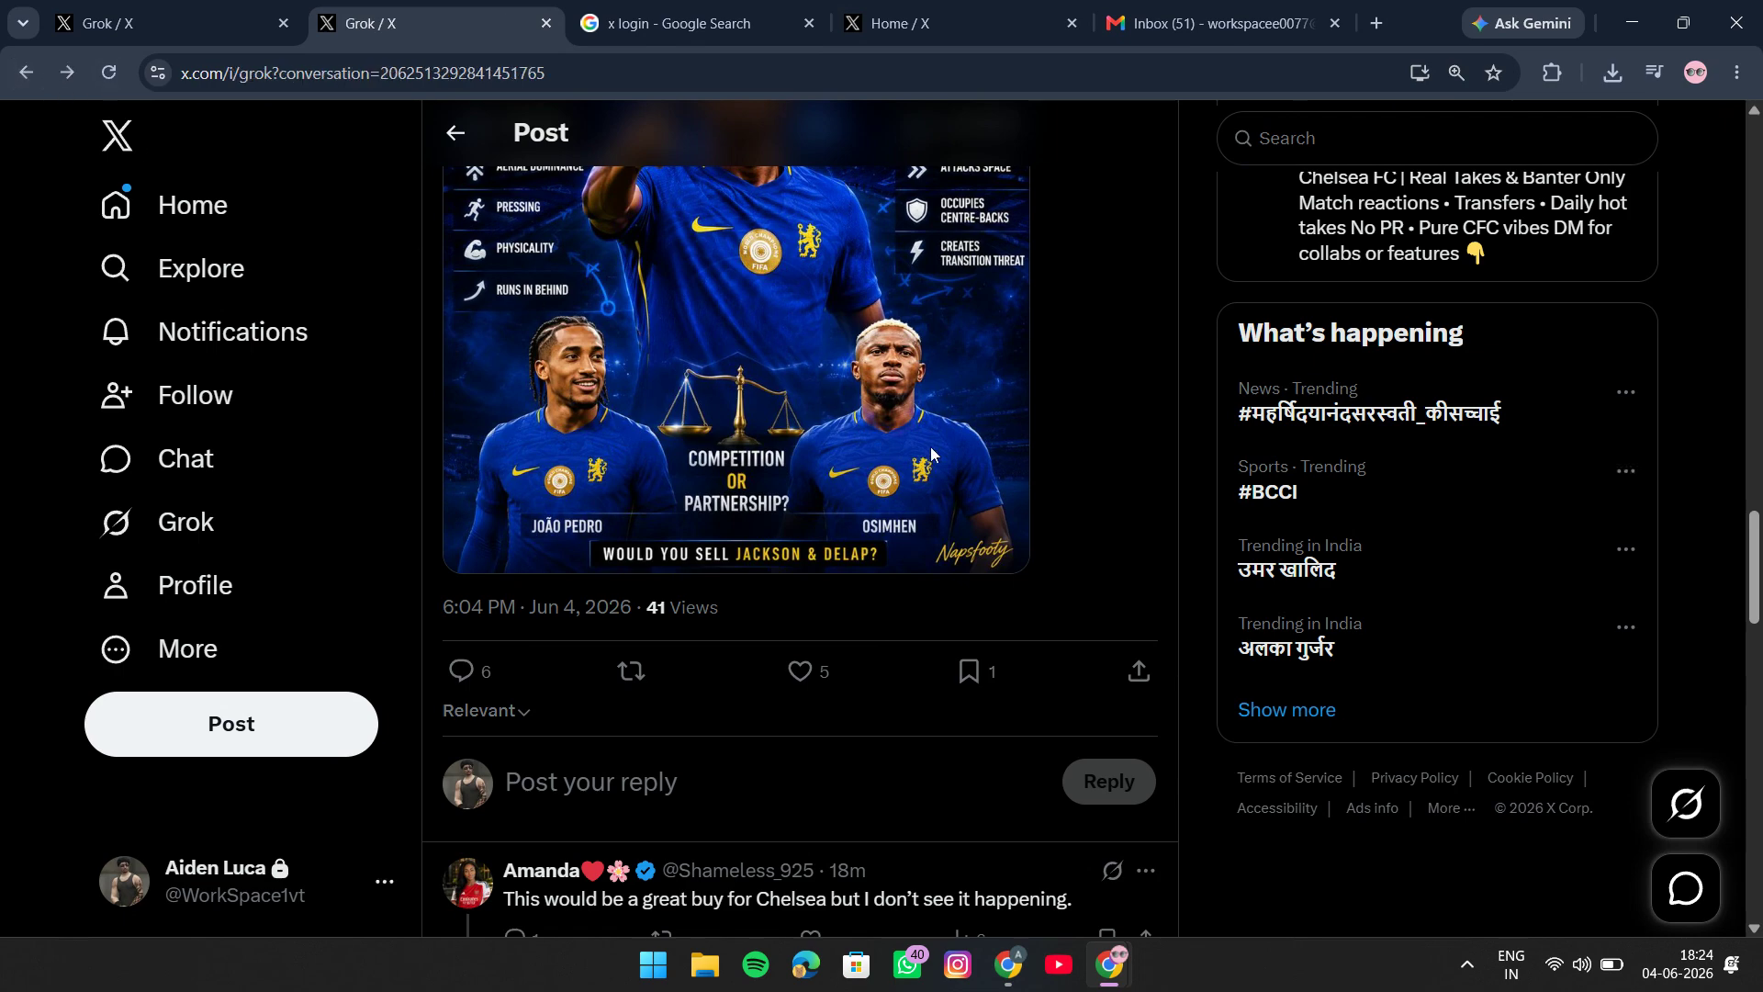
{"action": "scroll", "coordinate": [1082, 471], "scroll_direction": "down", "scroll_amount": 5}
{"action": "scroll", "coordinate": [1082, 470], "scroll_direction": "up", "scroll_amount": 5}
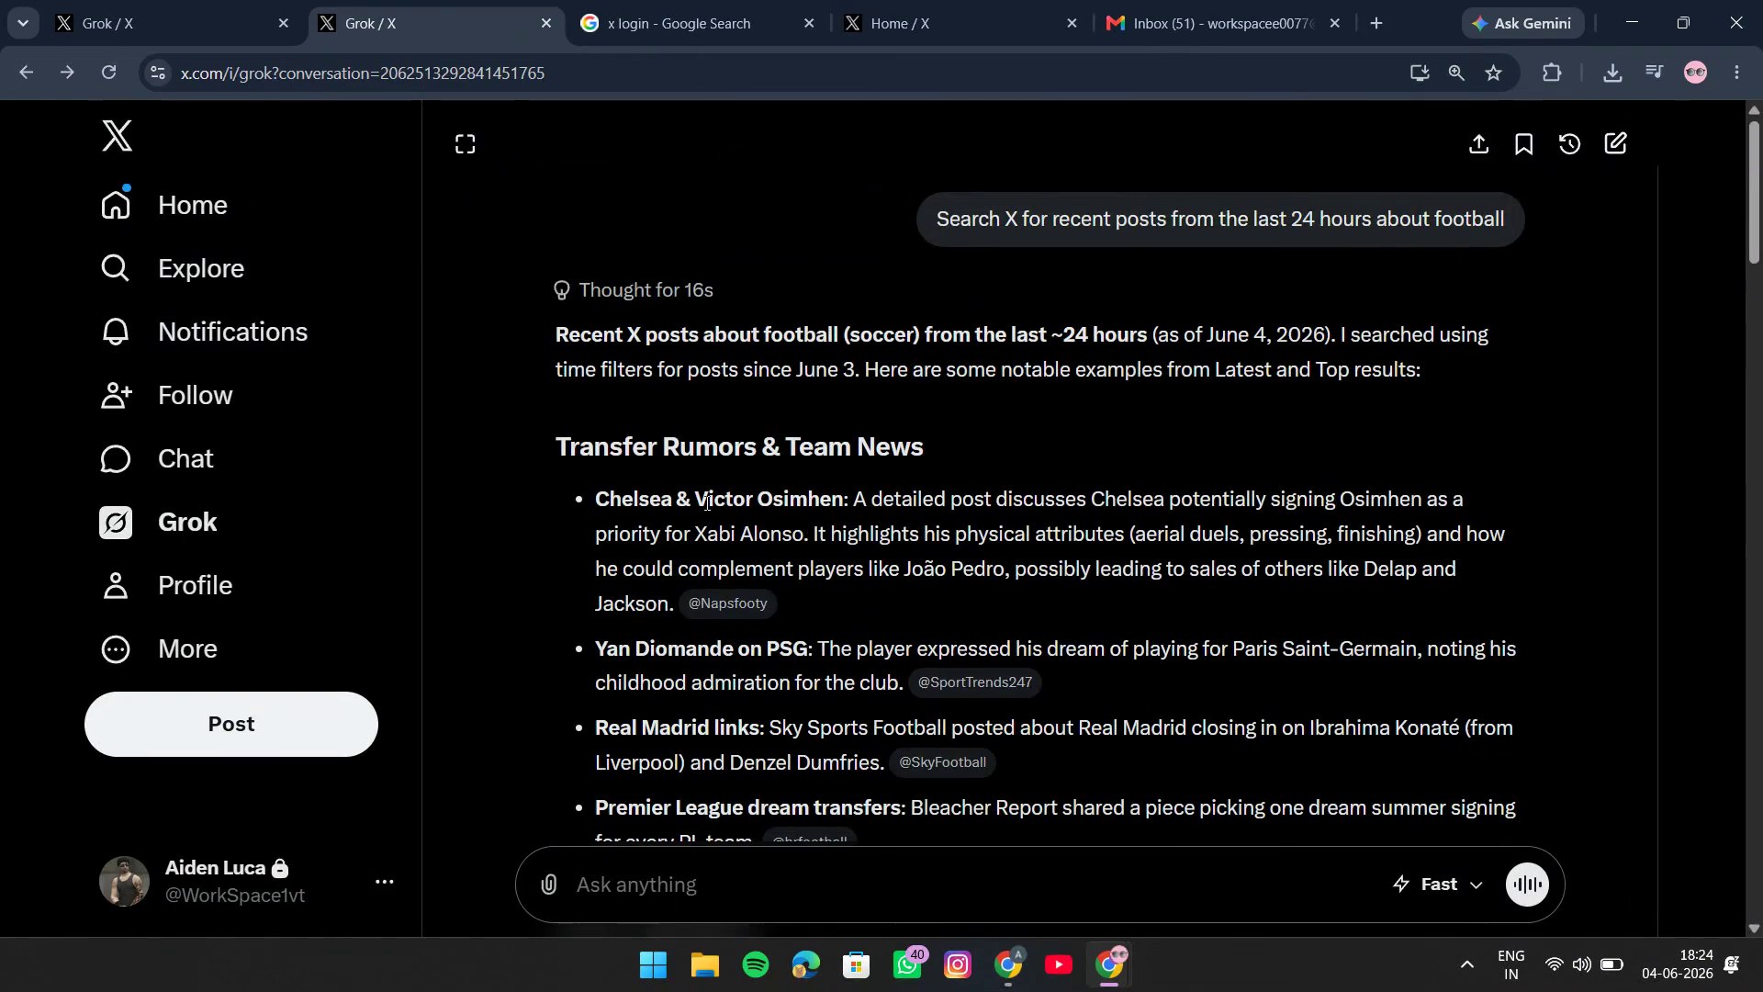
{"action": "left_click", "coordinate": [973, 684]}
{"action": "scroll", "coordinate": [846, 635], "scroll_direction": "down", "scroll_amount": 3}
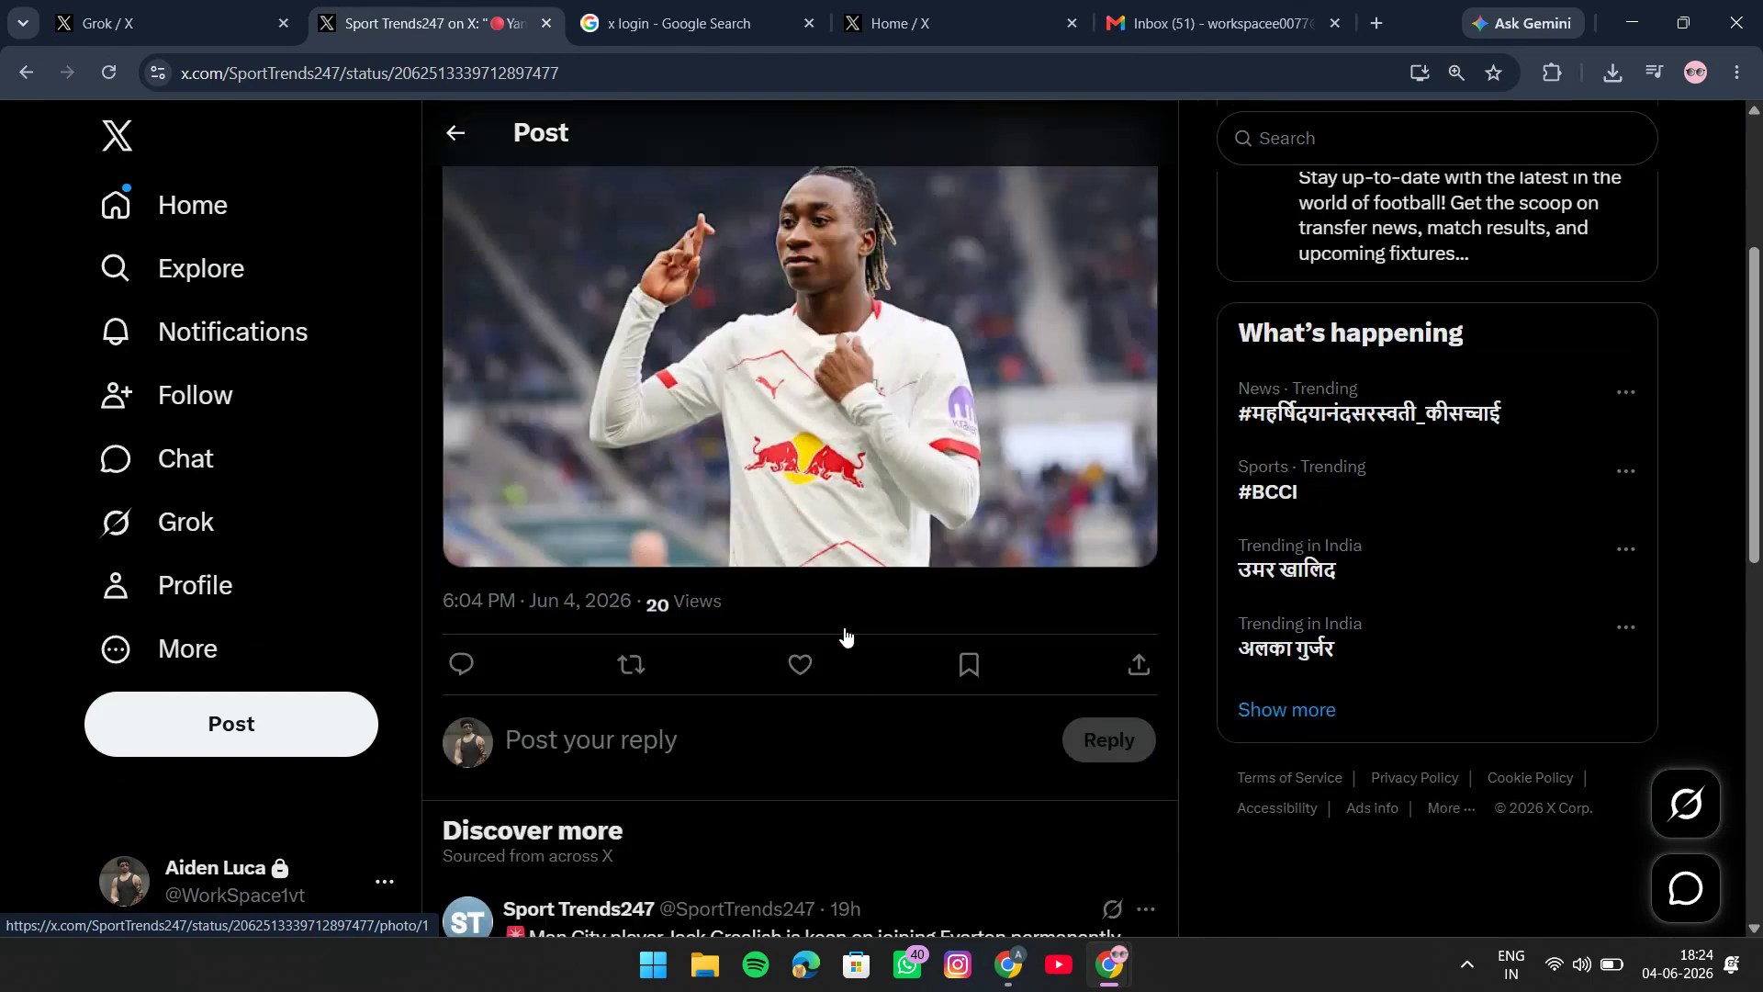
{"action": "scroll", "coordinate": [846, 633], "scroll_direction": "down", "scroll_amount": 10}
{"action": "scroll", "coordinate": [846, 634], "scroll_direction": "up", "scroll_amount": 6}
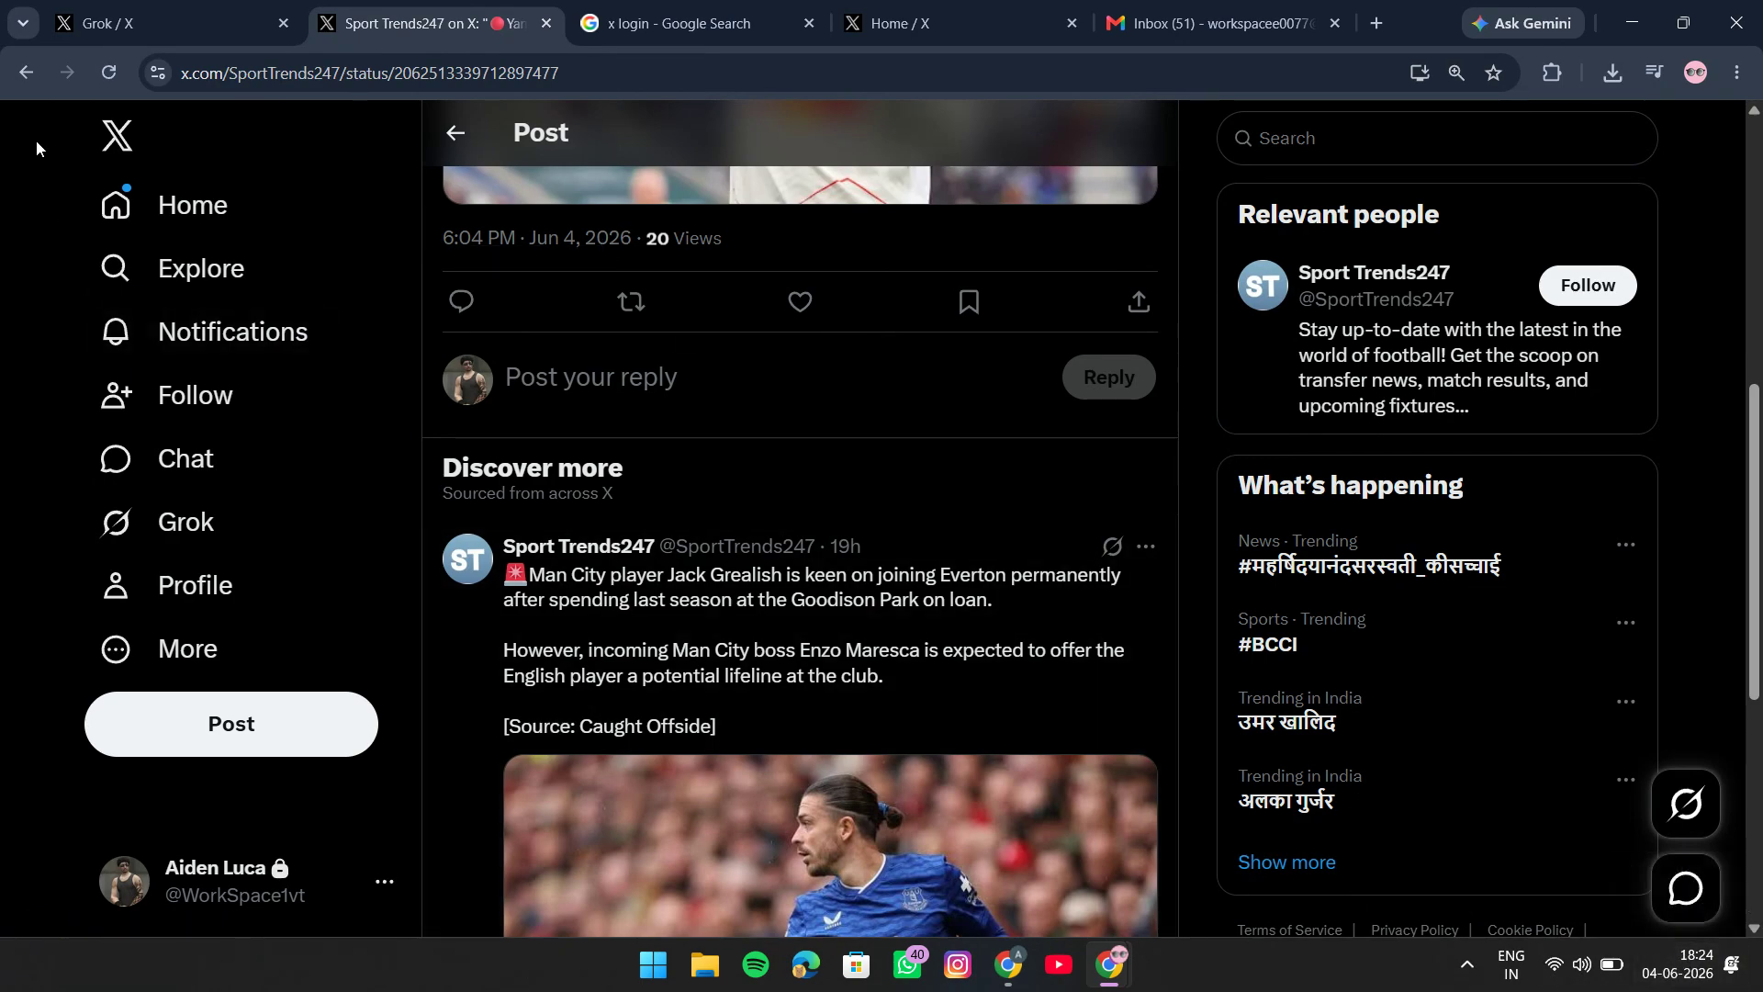
{"action": "left_click", "coordinate": [25, 73]}
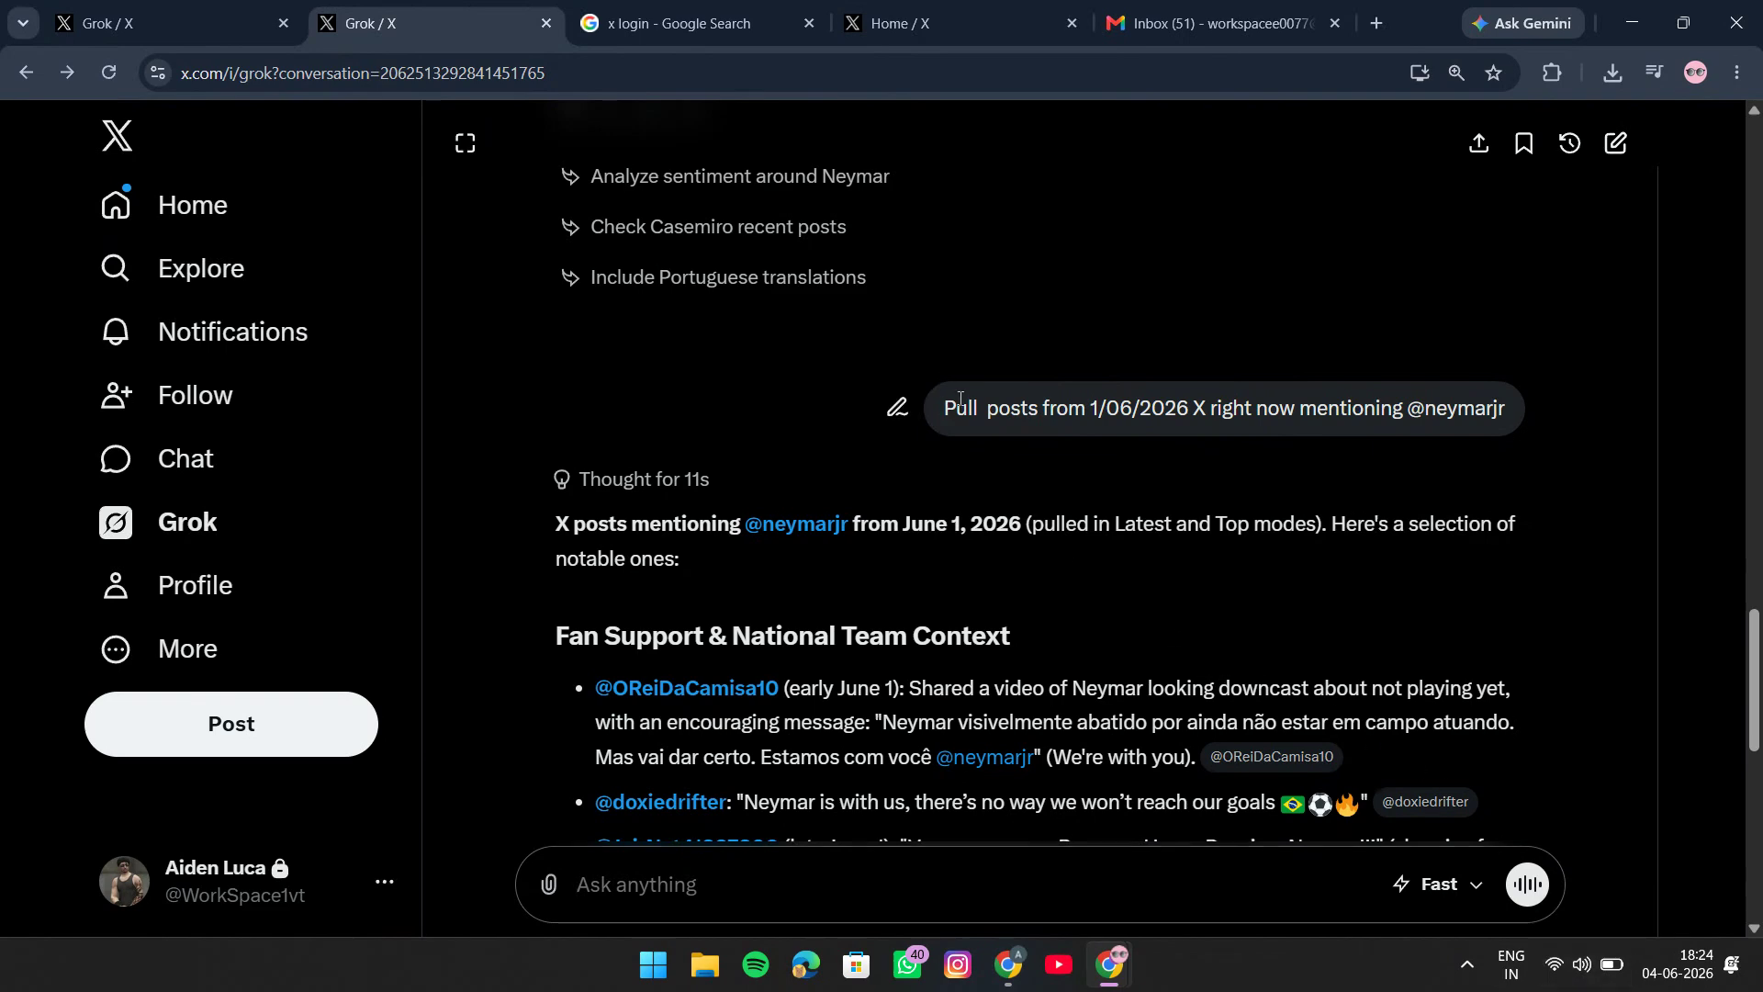
{"action": "left_click_drag", "start_coordinate": [942, 408], "coordinate": [1510, 420]}
{"action": "left_click", "coordinate": [1480, 431]}
{"action": "scroll", "coordinate": [1378, 512], "scroll_direction": "down", "scroll_amount": 2}
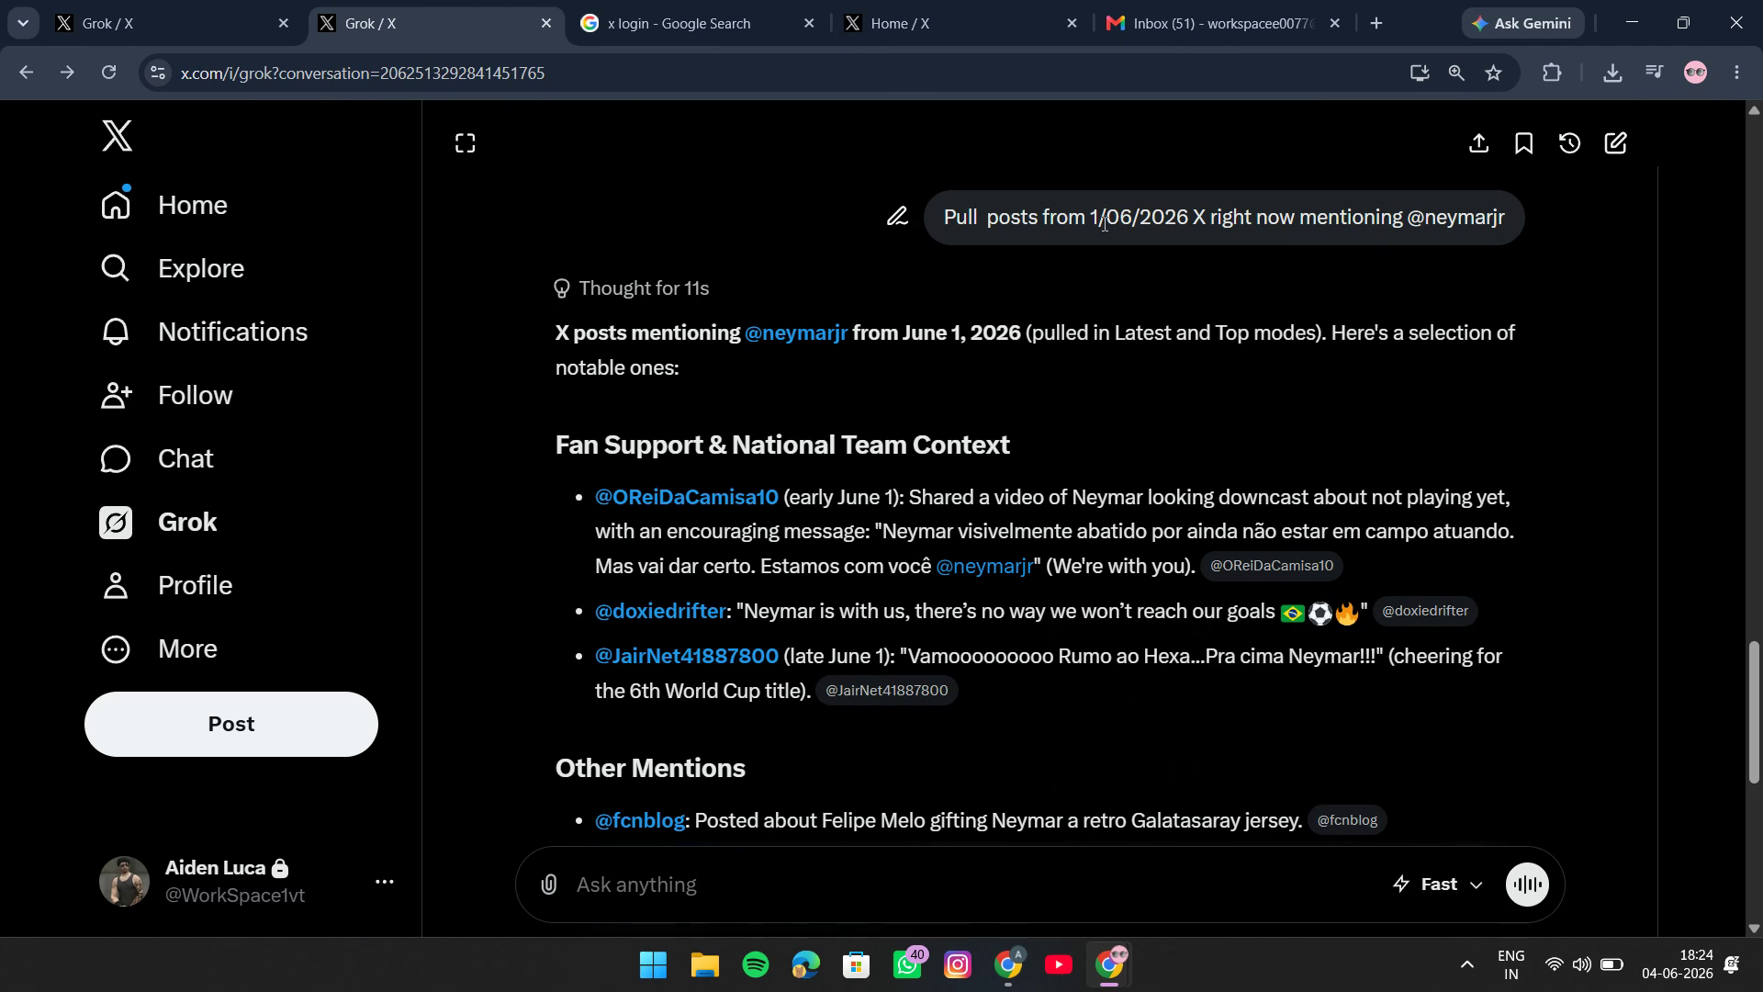
{"action": "left_click", "coordinate": [1275, 574]}
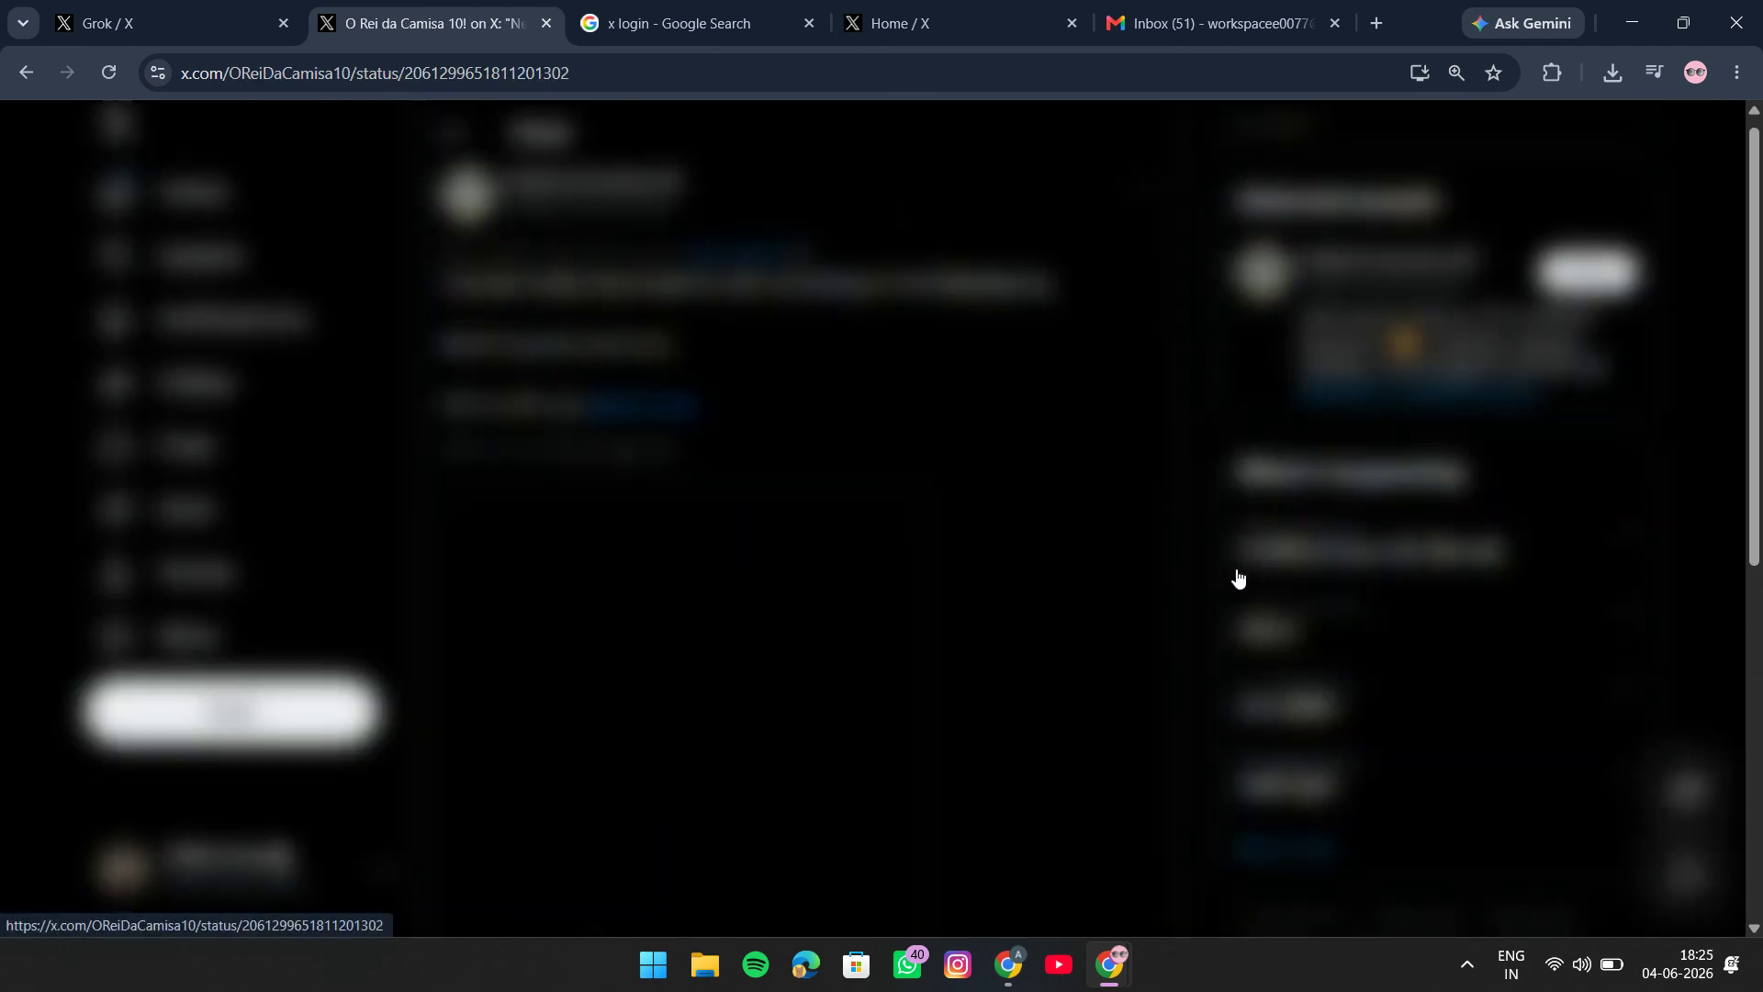
{"action": "scroll", "coordinate": [1058, 578], "scroll_direction": "down", "scroll_amount": 5}
{"action": "scroll", "coordinate": [514, 430], "scroll_direction": "up", "scroll_amount": 4}
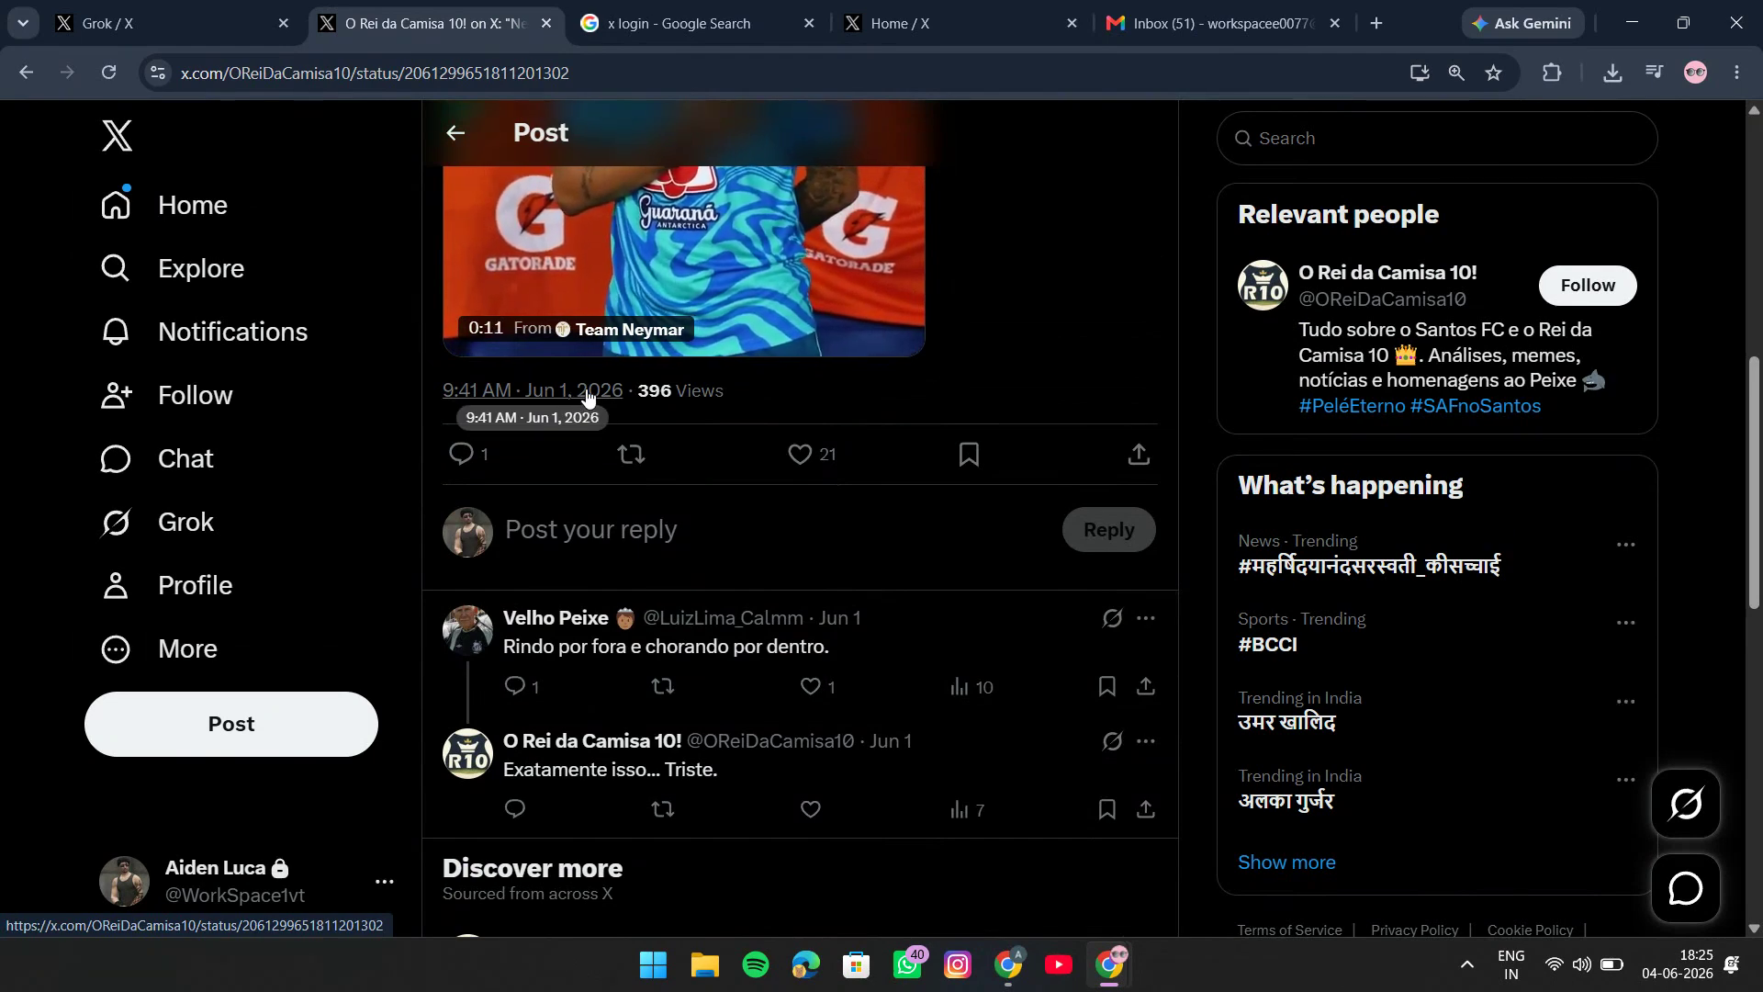
{"action": "key", "text": "alt+Left"}
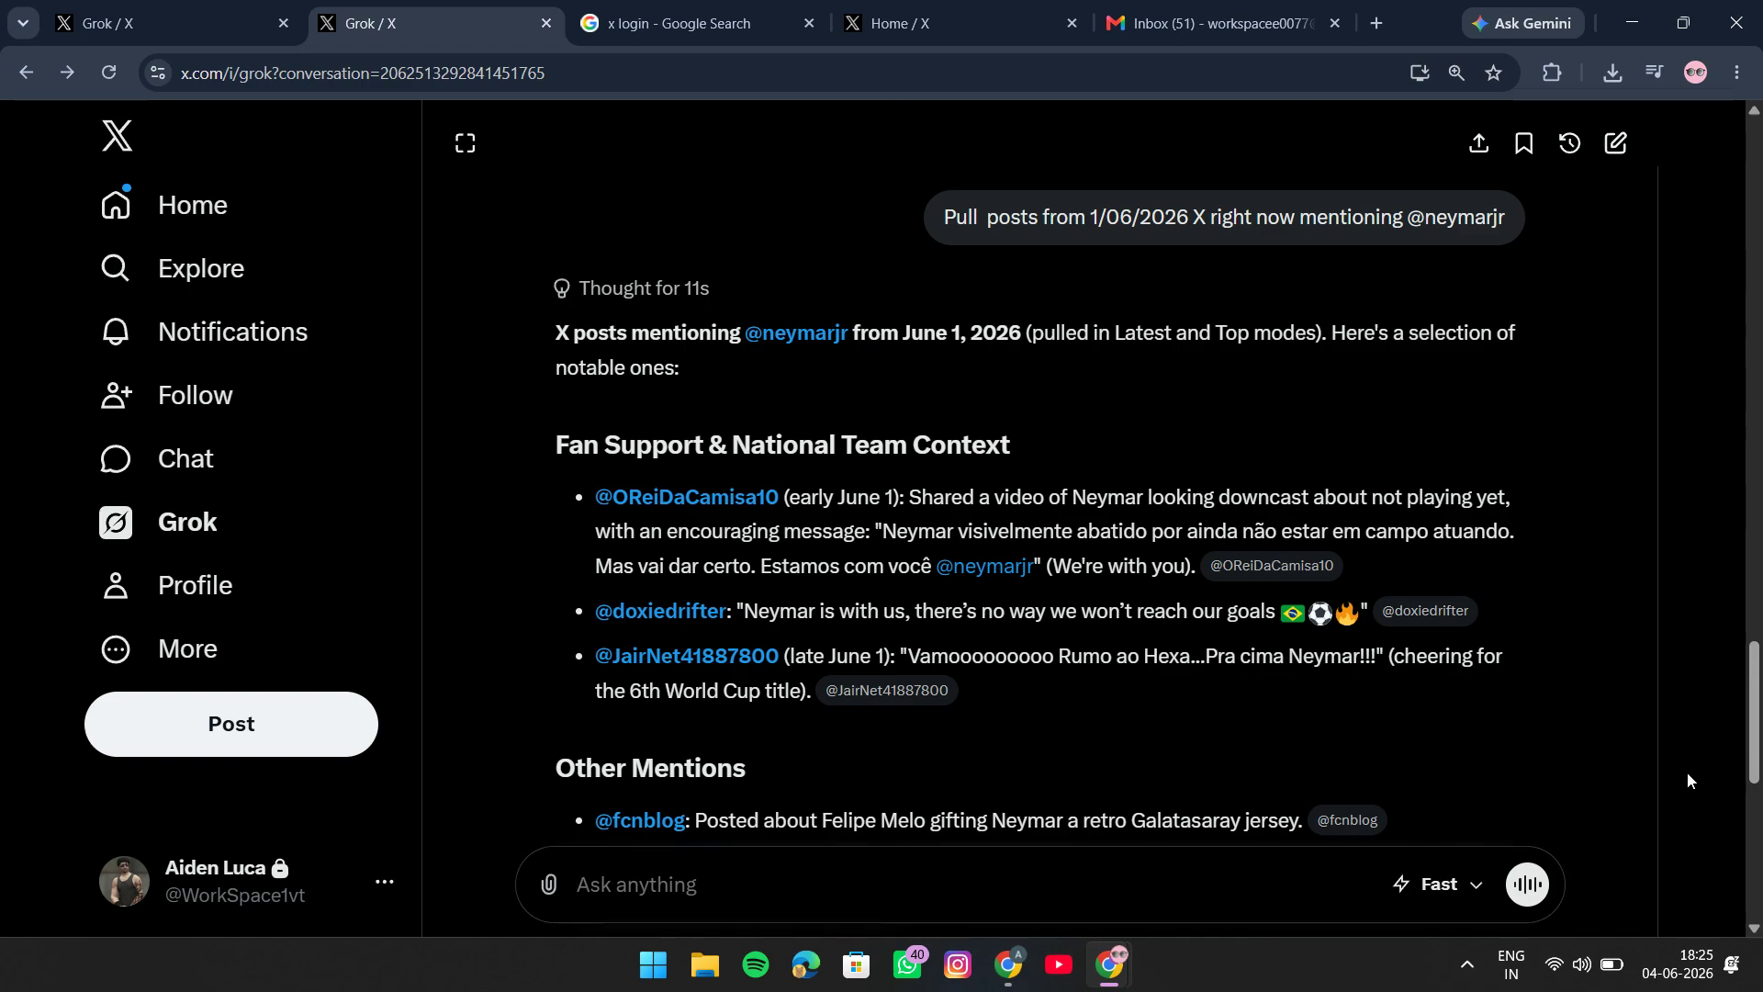
{"action": "scroll", "coordinate": [1688, 772], "scroll_direction": "down", "scroll_amount": 9}
{"action": "scroll", "coordinate": [1688, 771], "scroll_direction": "up", "scroll_amount": 10}
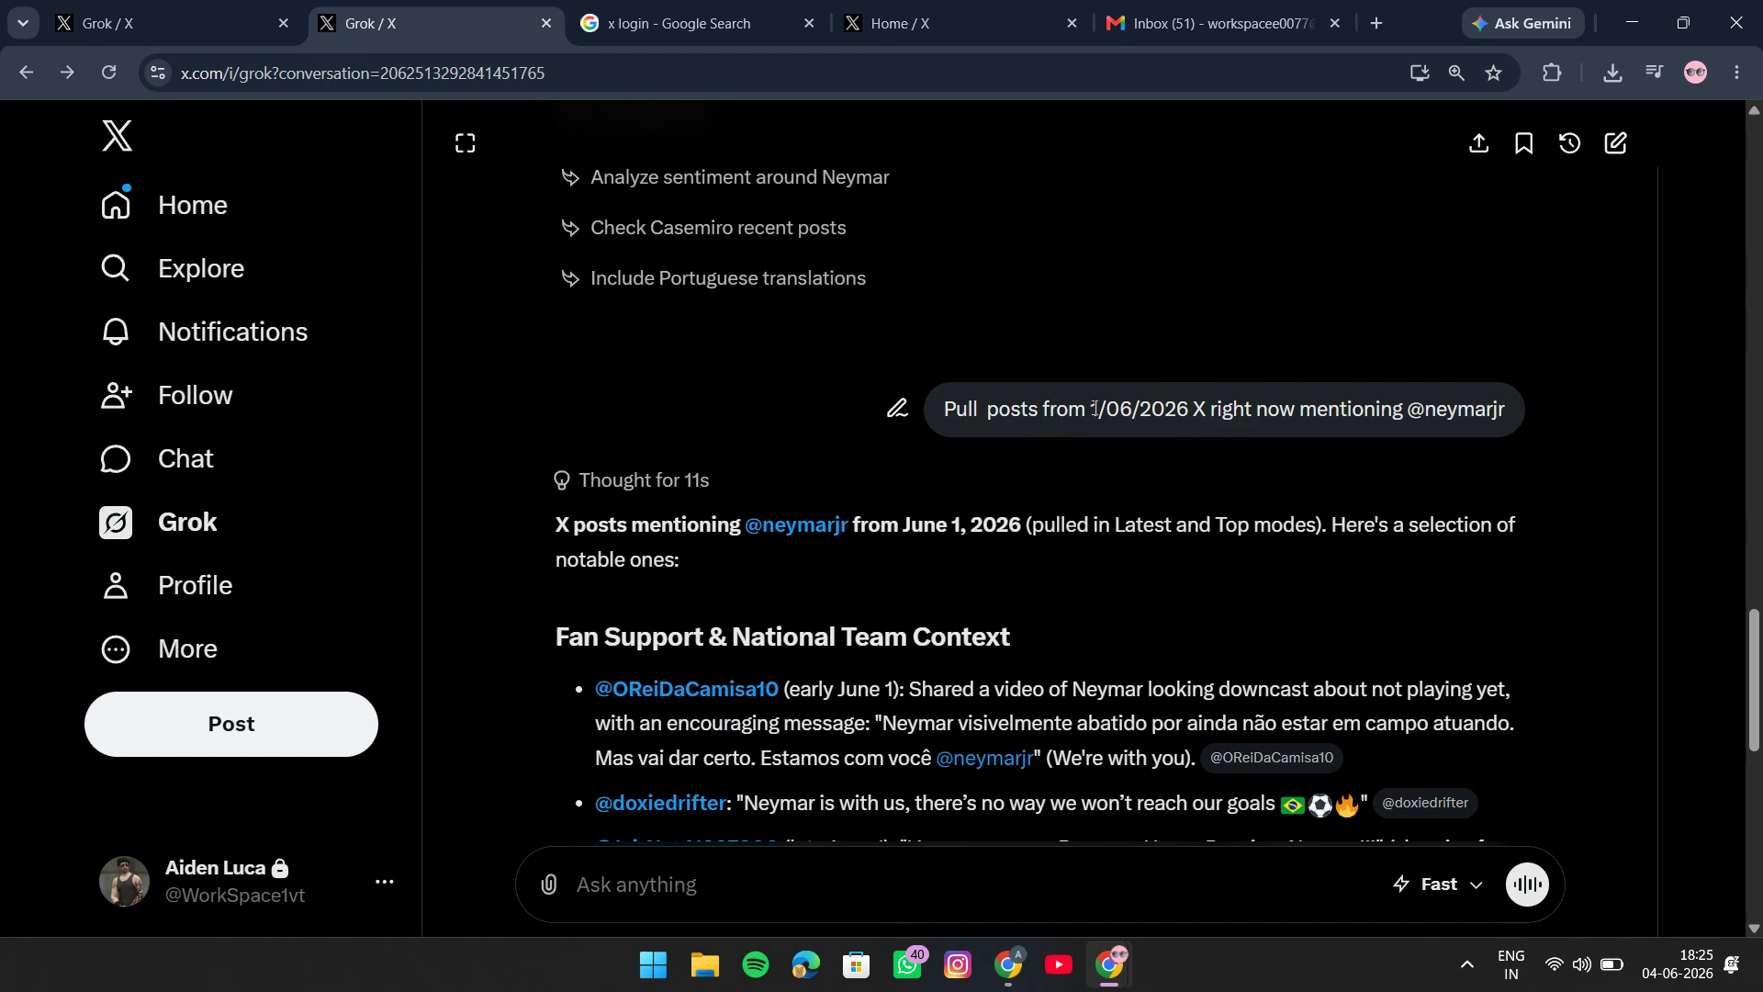
{"action": "mouse_move", "coordinate": [1090, 408]}
{"action": "left_mouse_down"}
{"action": "mouse_move", "coordinate": [1204, 405]}
{"action": "mouse_move", "coordinate": [1187, 410]}
{"action": "left_mouse_up"}
{"action": "left_click_drag", "start_coordinate": [1406, 409], "coordinate": [1567, 415]}
{"action": "left_click", "coordinate": [1567, 415]}
Step: Review the time range and topic wording in the conversation's first prompt about football
{"action": "scroll", "coordinate": [1567, 415], "scroll_direction": "up", "scroll_amount": 15}
{"action": "scroll", "coordinate": [1372, 555], "scroll_direction": "up", "scroll_amount": 20}
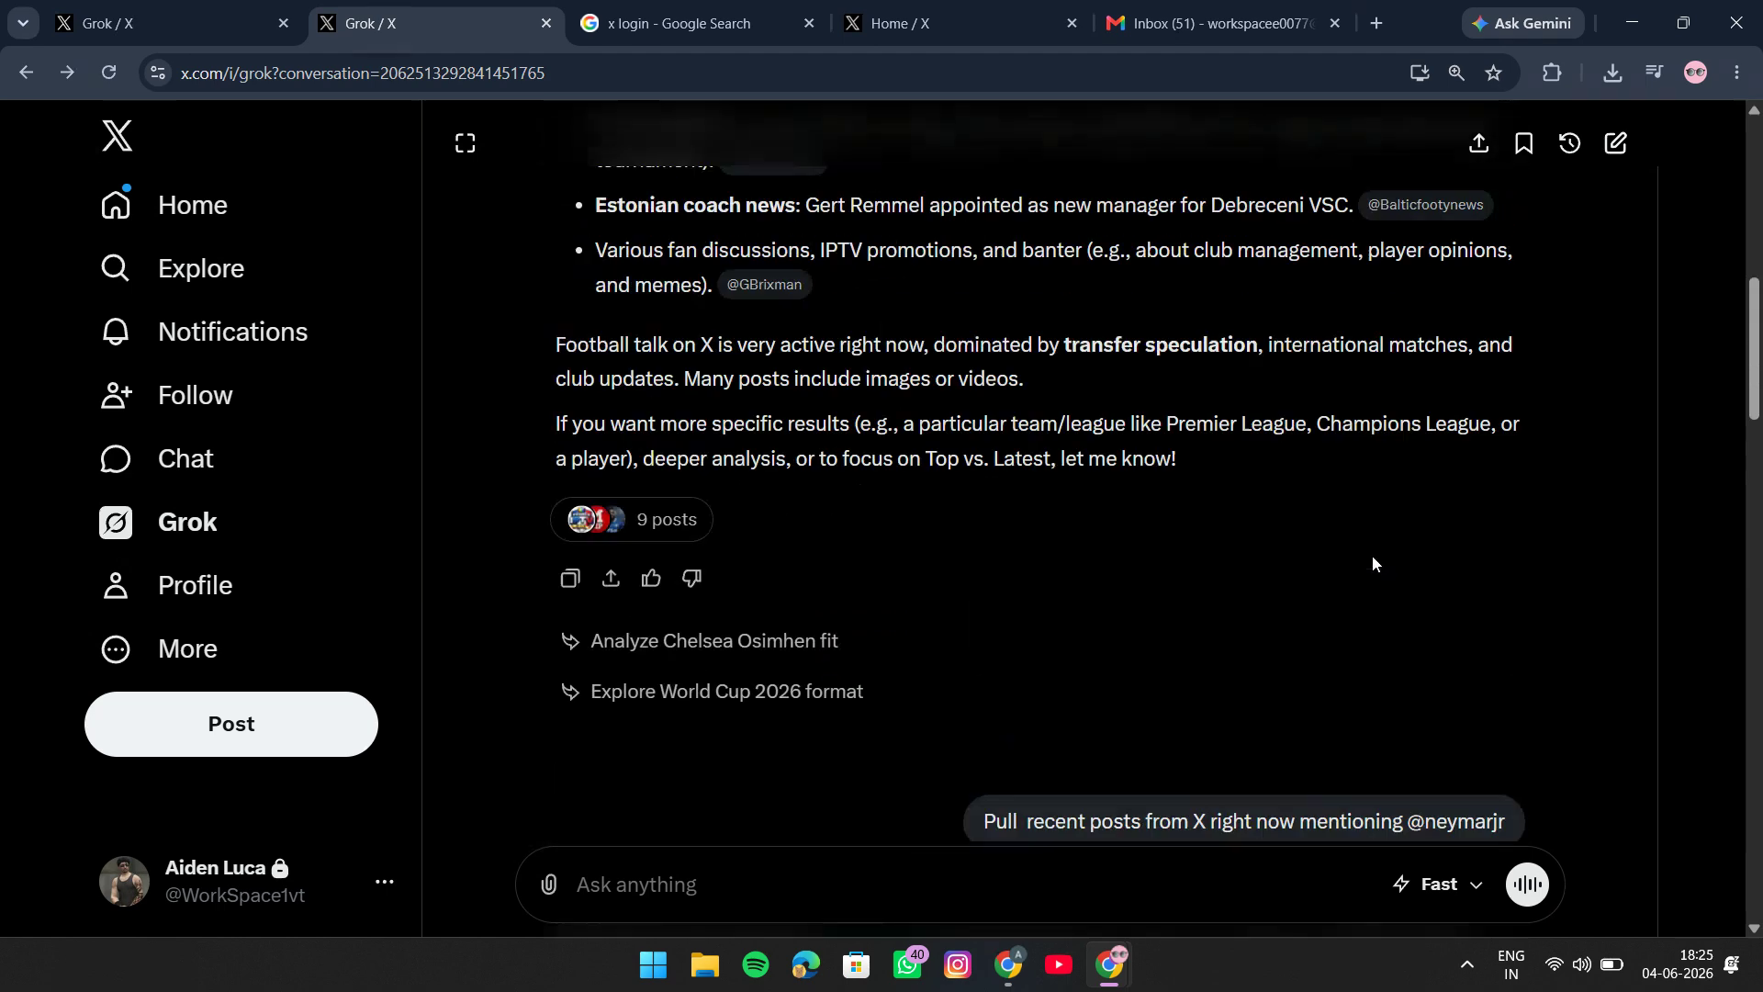
{"action": "left_click_drag", "start_coordinate": [1292, 221], "coordinate": [1516, 228]}
{"action": "left_click", "coordinate": [1444, 223]}
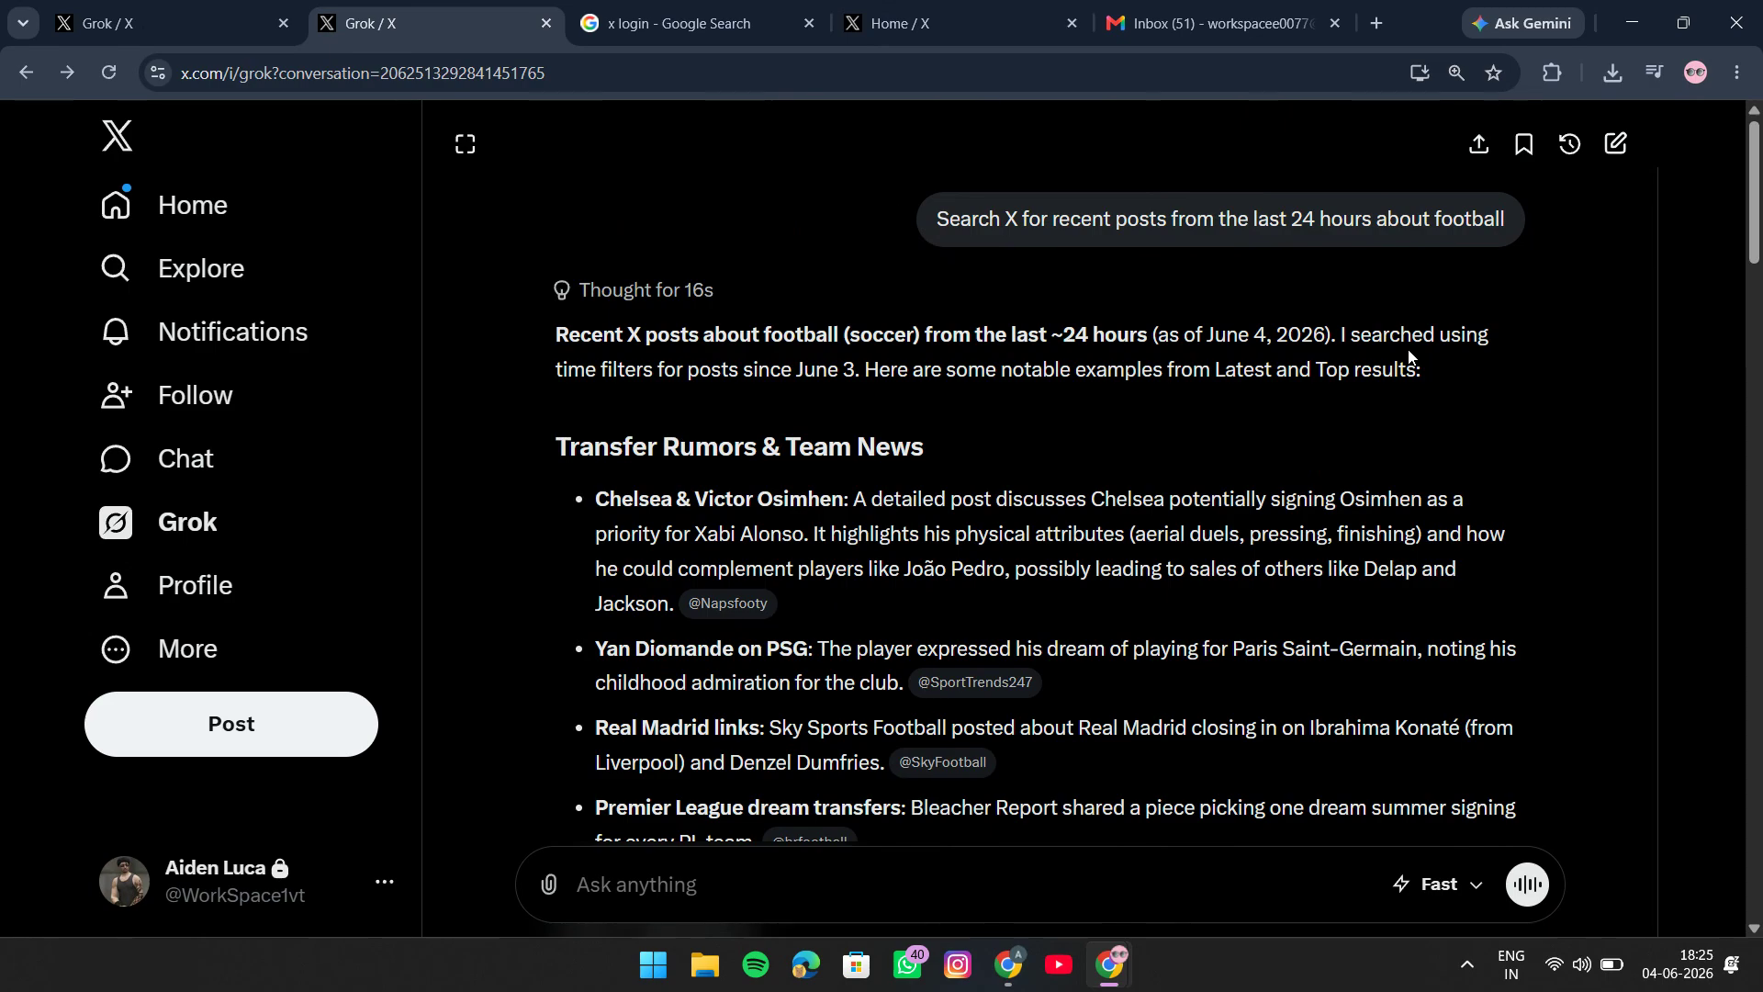
{"action": "scroll", "coordinate": [1410, 357], "scroll_direction": "down", "scroll_amount": 15}
{"action": "scroll", "coordinate": [1408, 357], "scroll_direction": "down", "scroll_amount": 1}
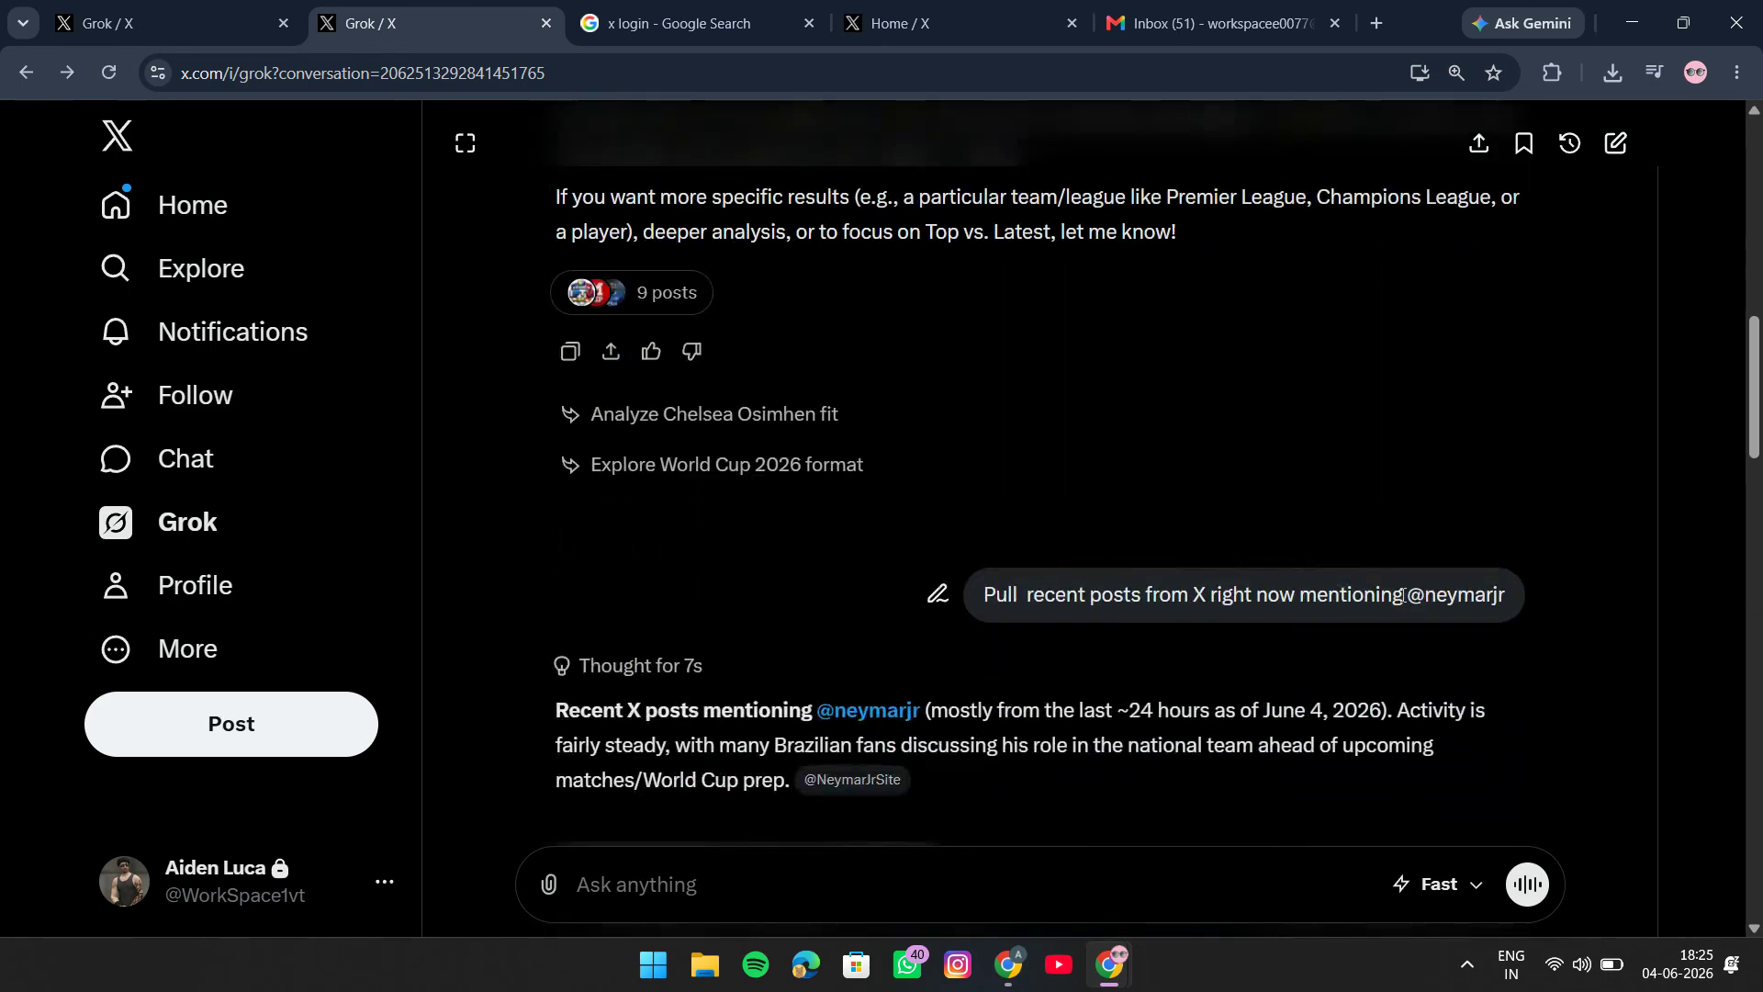
{"action": "left_click_drag", "start_coordinate": [1424, 597], "coordinate": [1471, 615]}
{"action": "left_click", "coordinate": [1469, 614]}
{"action": "scroll", "coordinate": [1331, 559], "scroll_direction": "down", "scroll_amount": 15}
{"action": "scroll", "coordinate": [1333, 564], "scroll_direction": "down", "scroll_amount": 10}
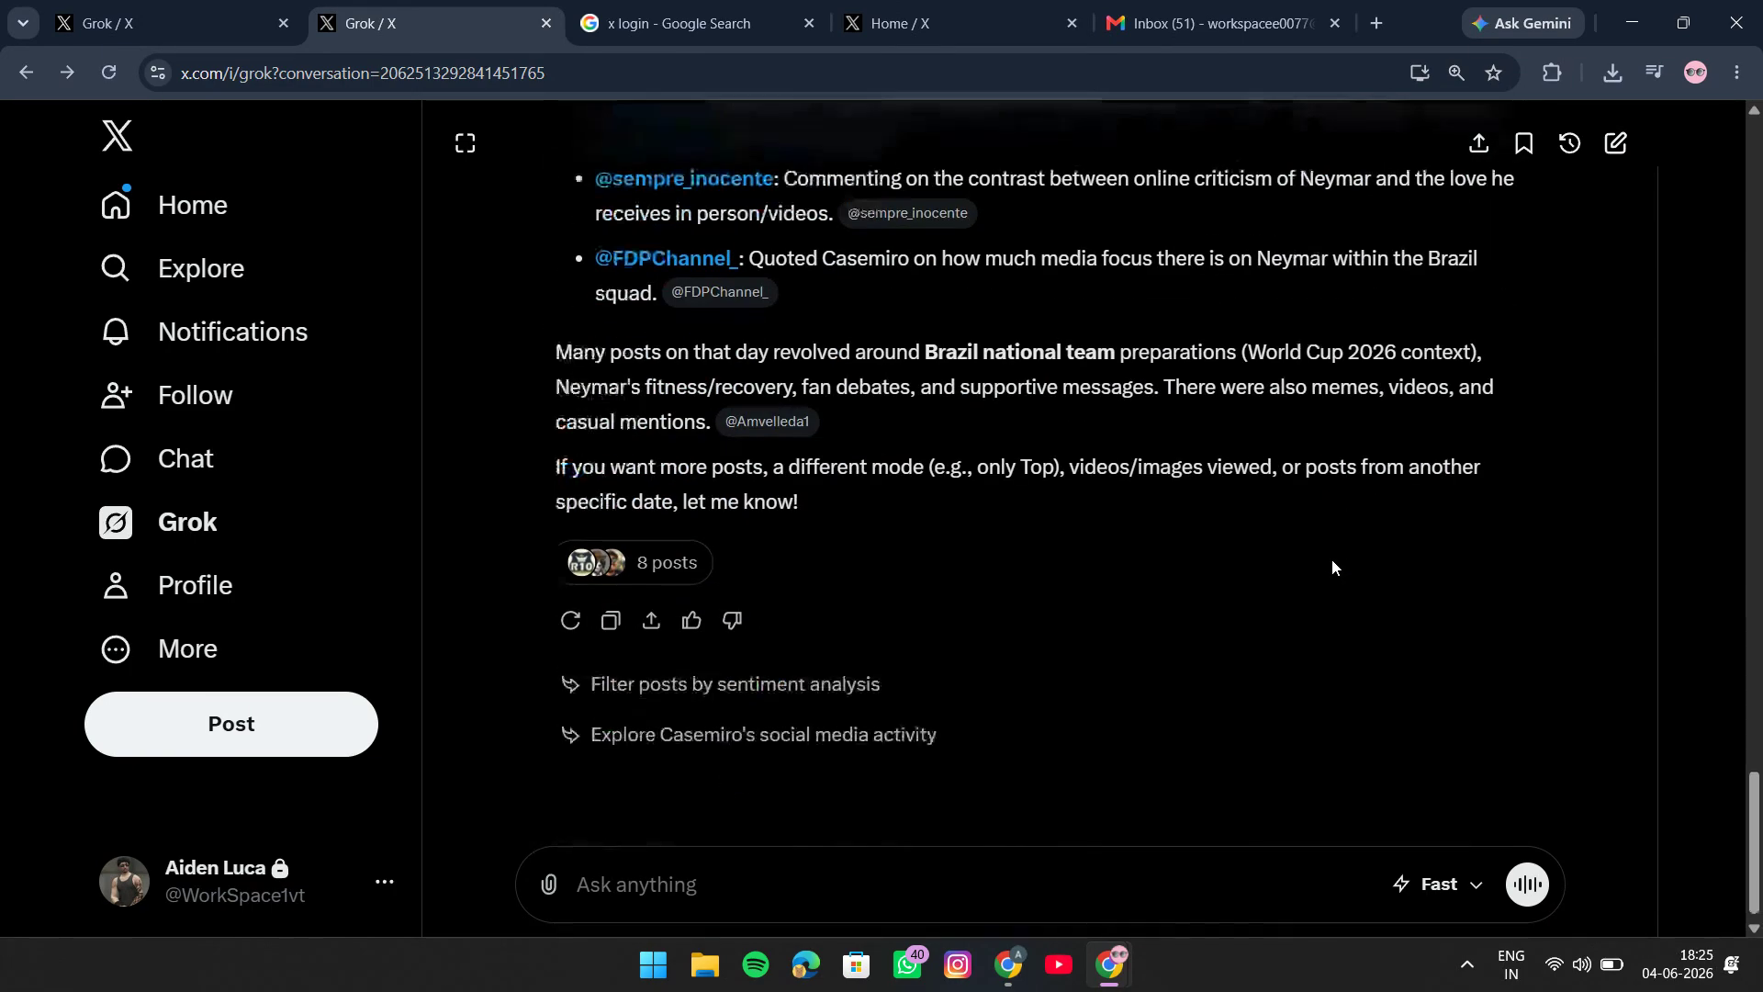
{"action": "scroll", "coordinate": [1469, 577], "scroll_direction": "up", "scroll_amount": 4}
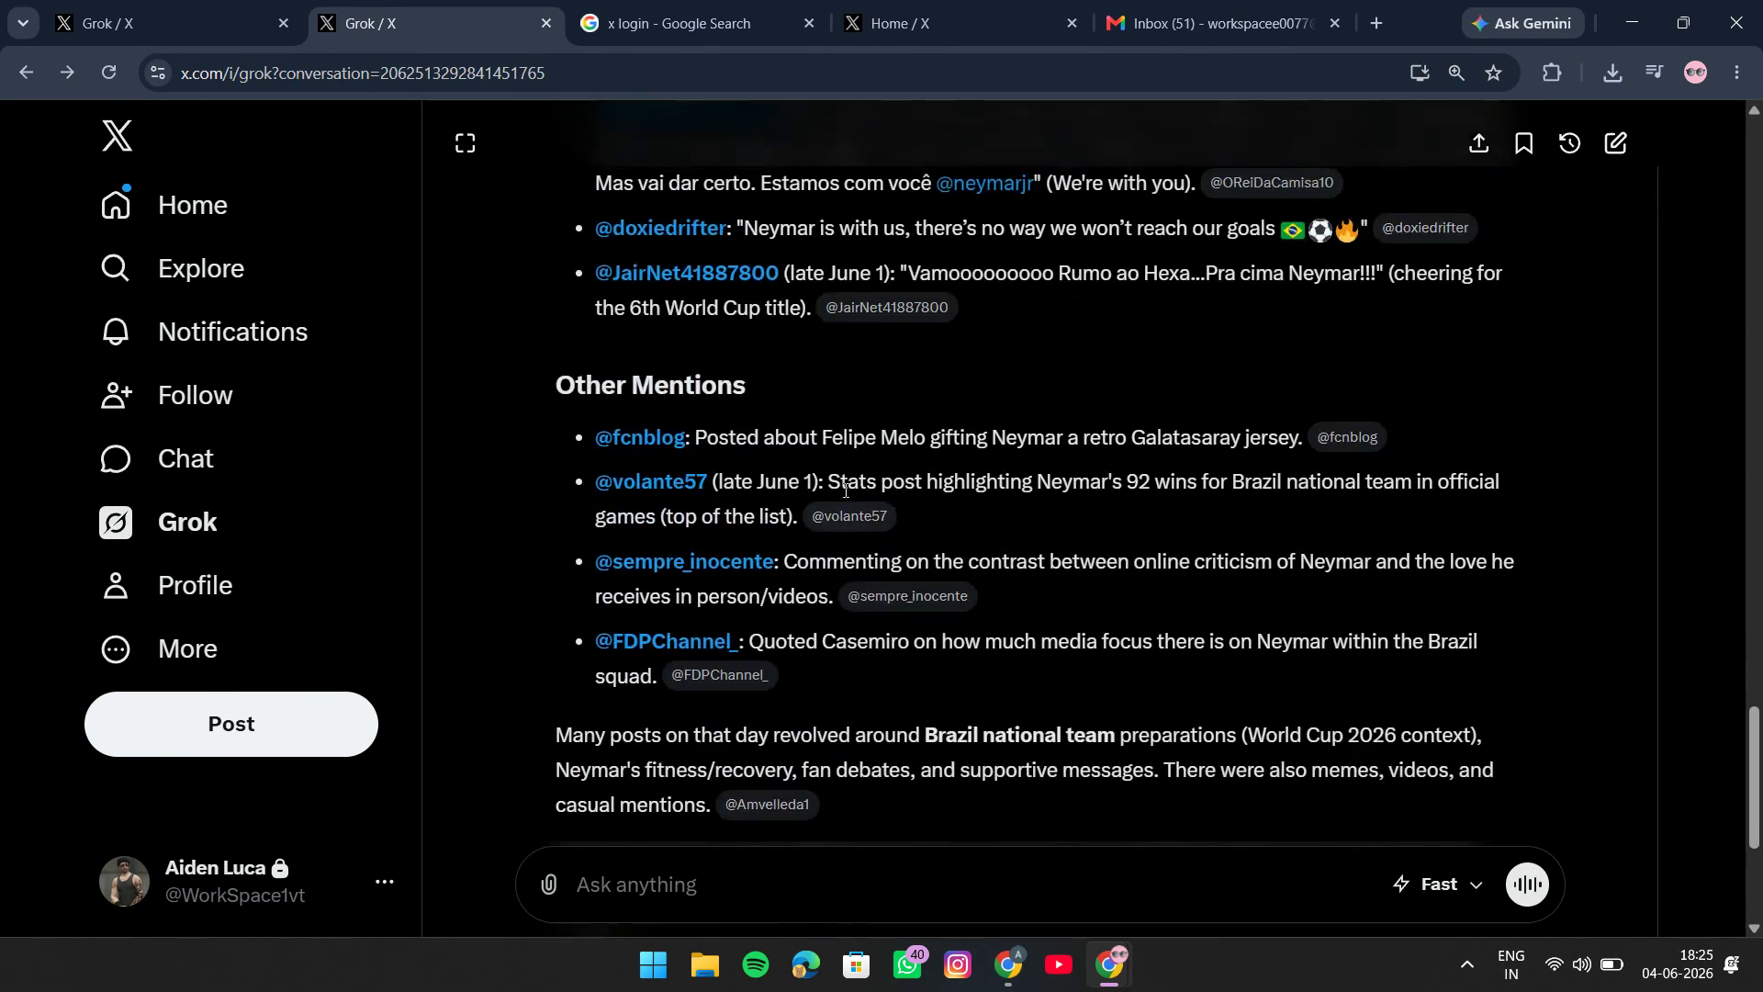
{"action": "scroll", "coordinate": [846, 490], "scroll_direction": "up", "scroll_amount": 6}
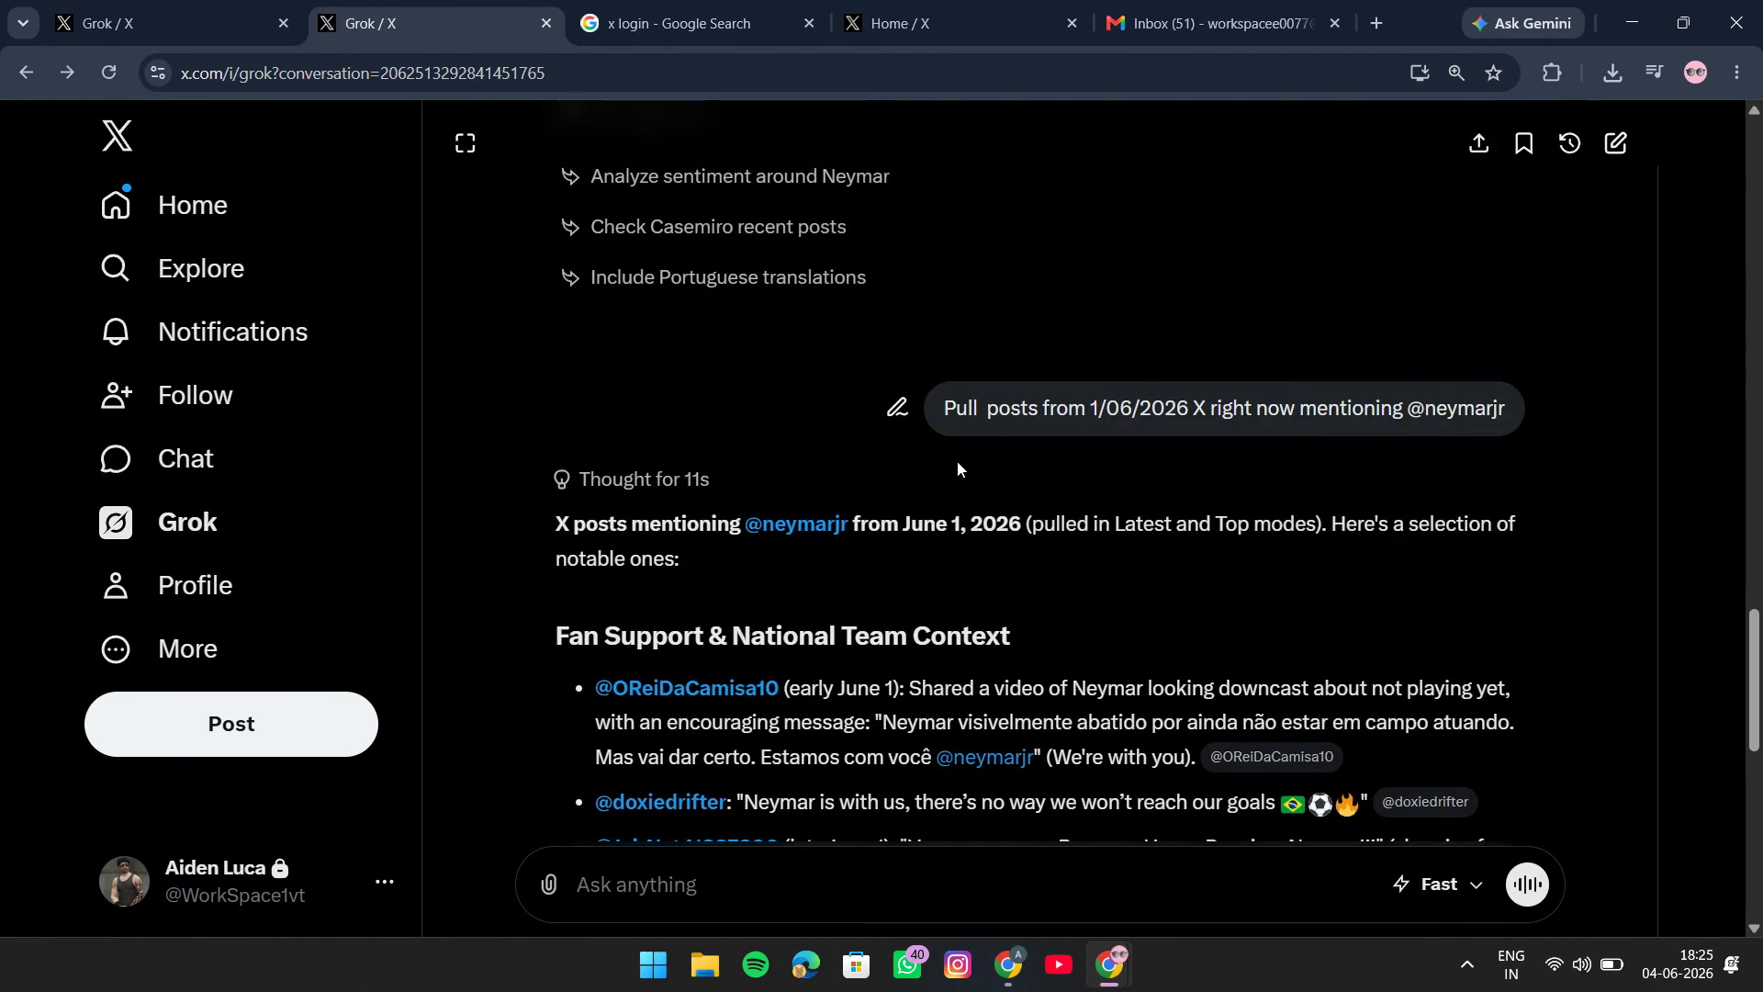
{"action": "scroll", "coordinate": [958, 462], "scroll_direction": "down", "scroll_amount": 2}
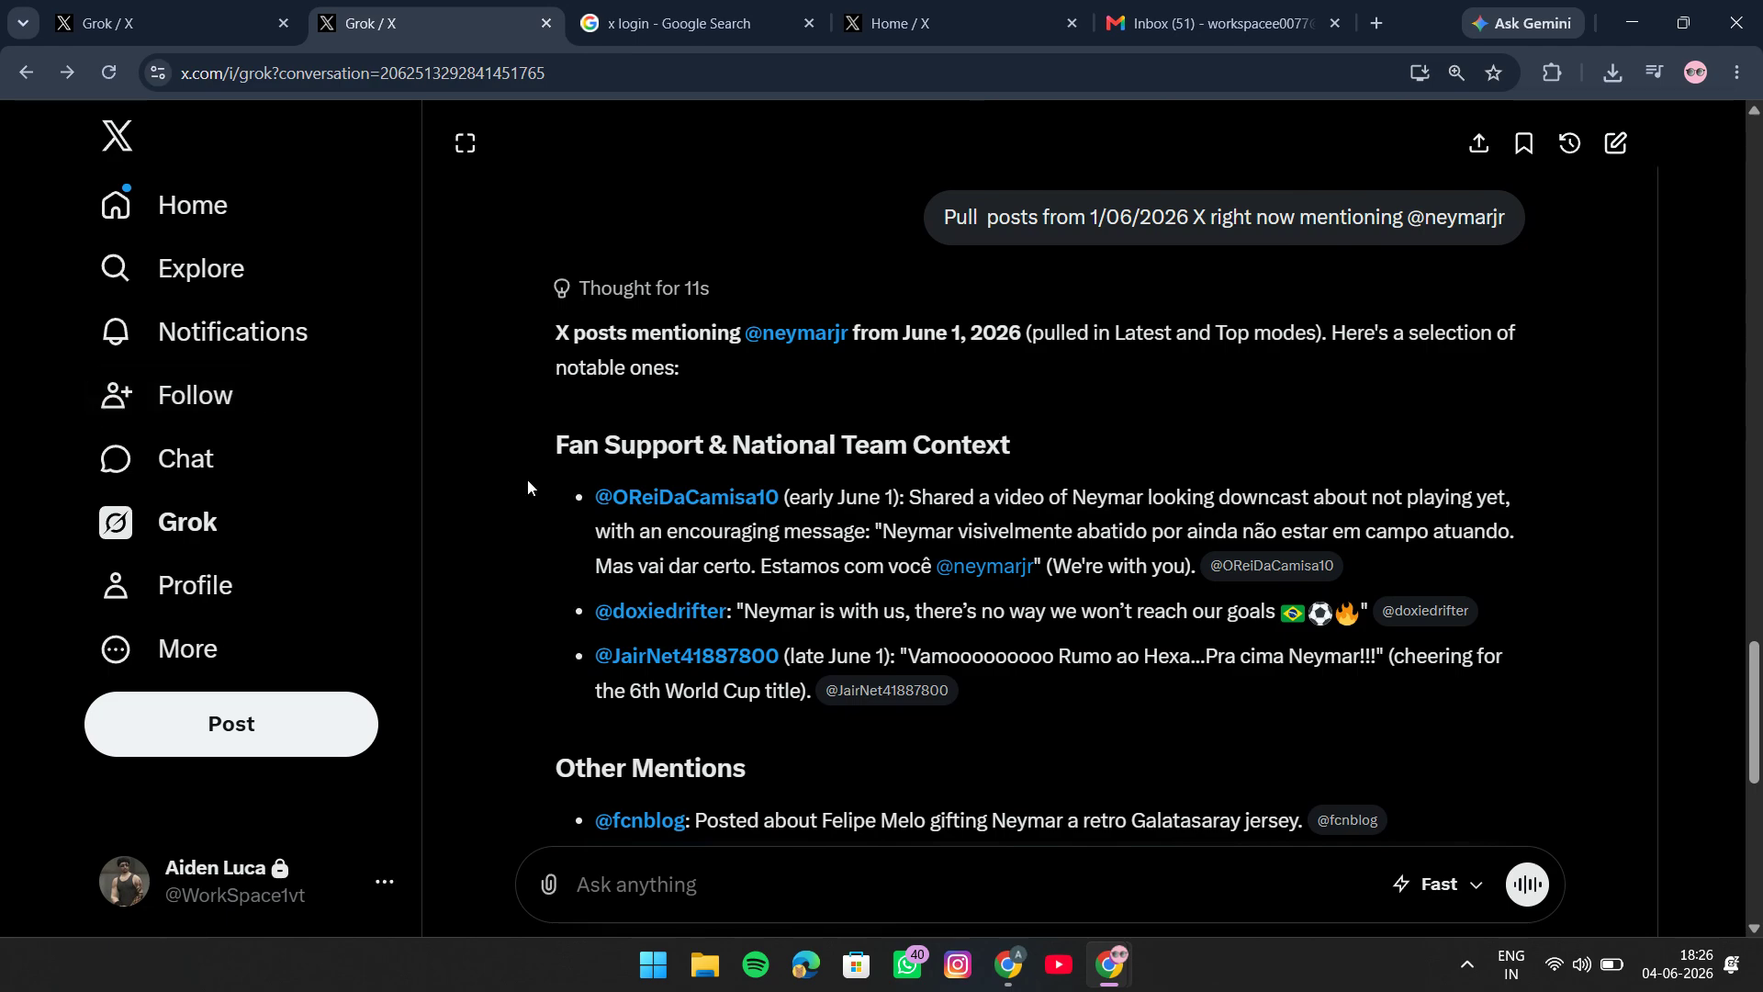
{"action": "scroll", "coordinate": [528, 481], "scroll_direction": "down", "scroll_amount": 4}
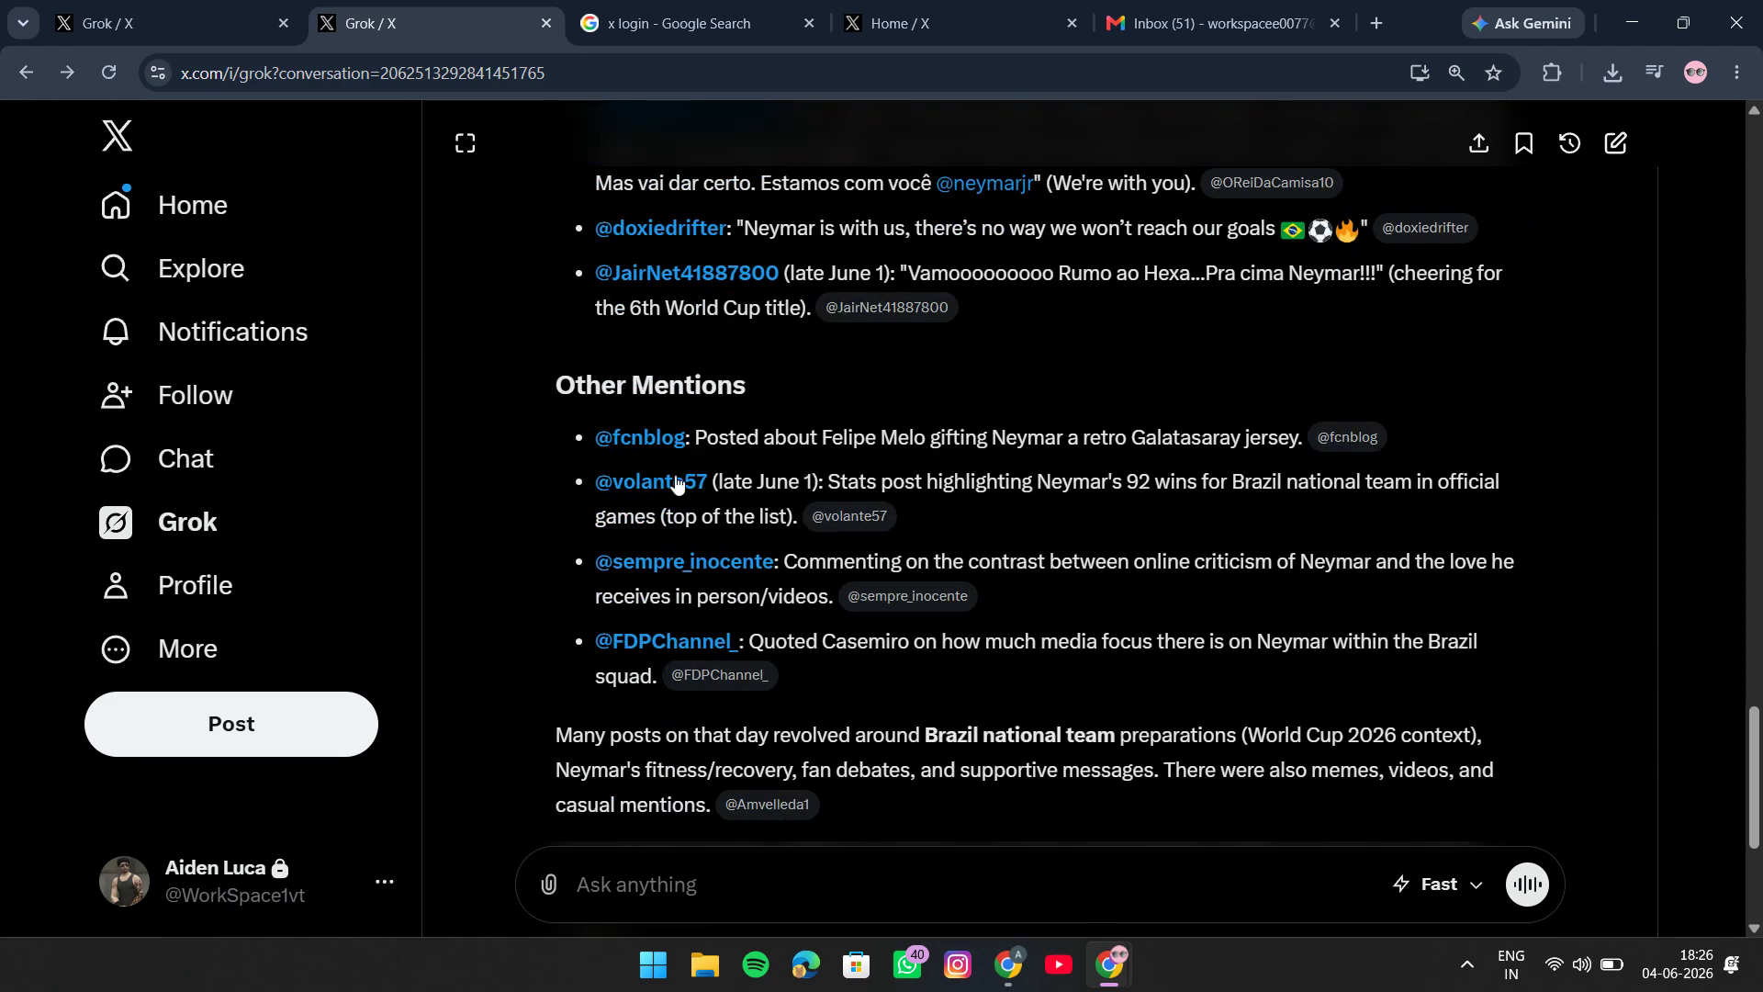
{"action": "scroll", "coordinate": [1218, 529], "scroll_direction": "up", "scroll_amount": 2}
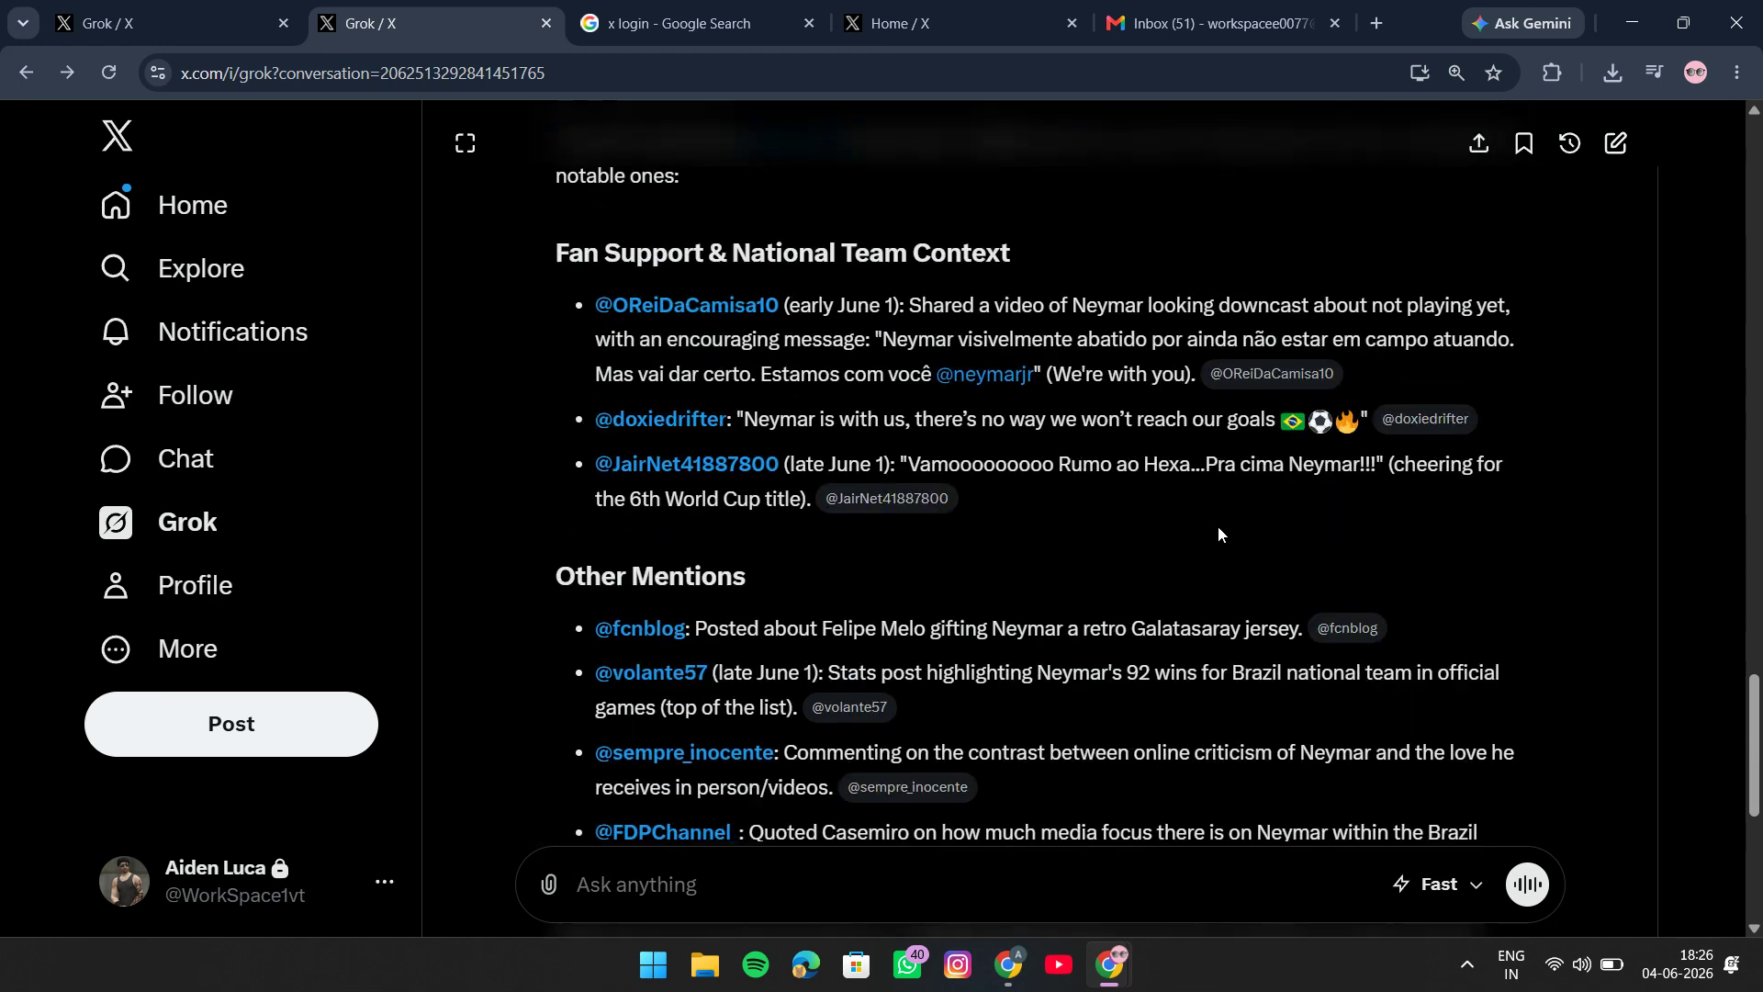
{"action": "scroll", "coordinate": [1218, 526], "scroll_direction": "down", "scroll_amount": 6}
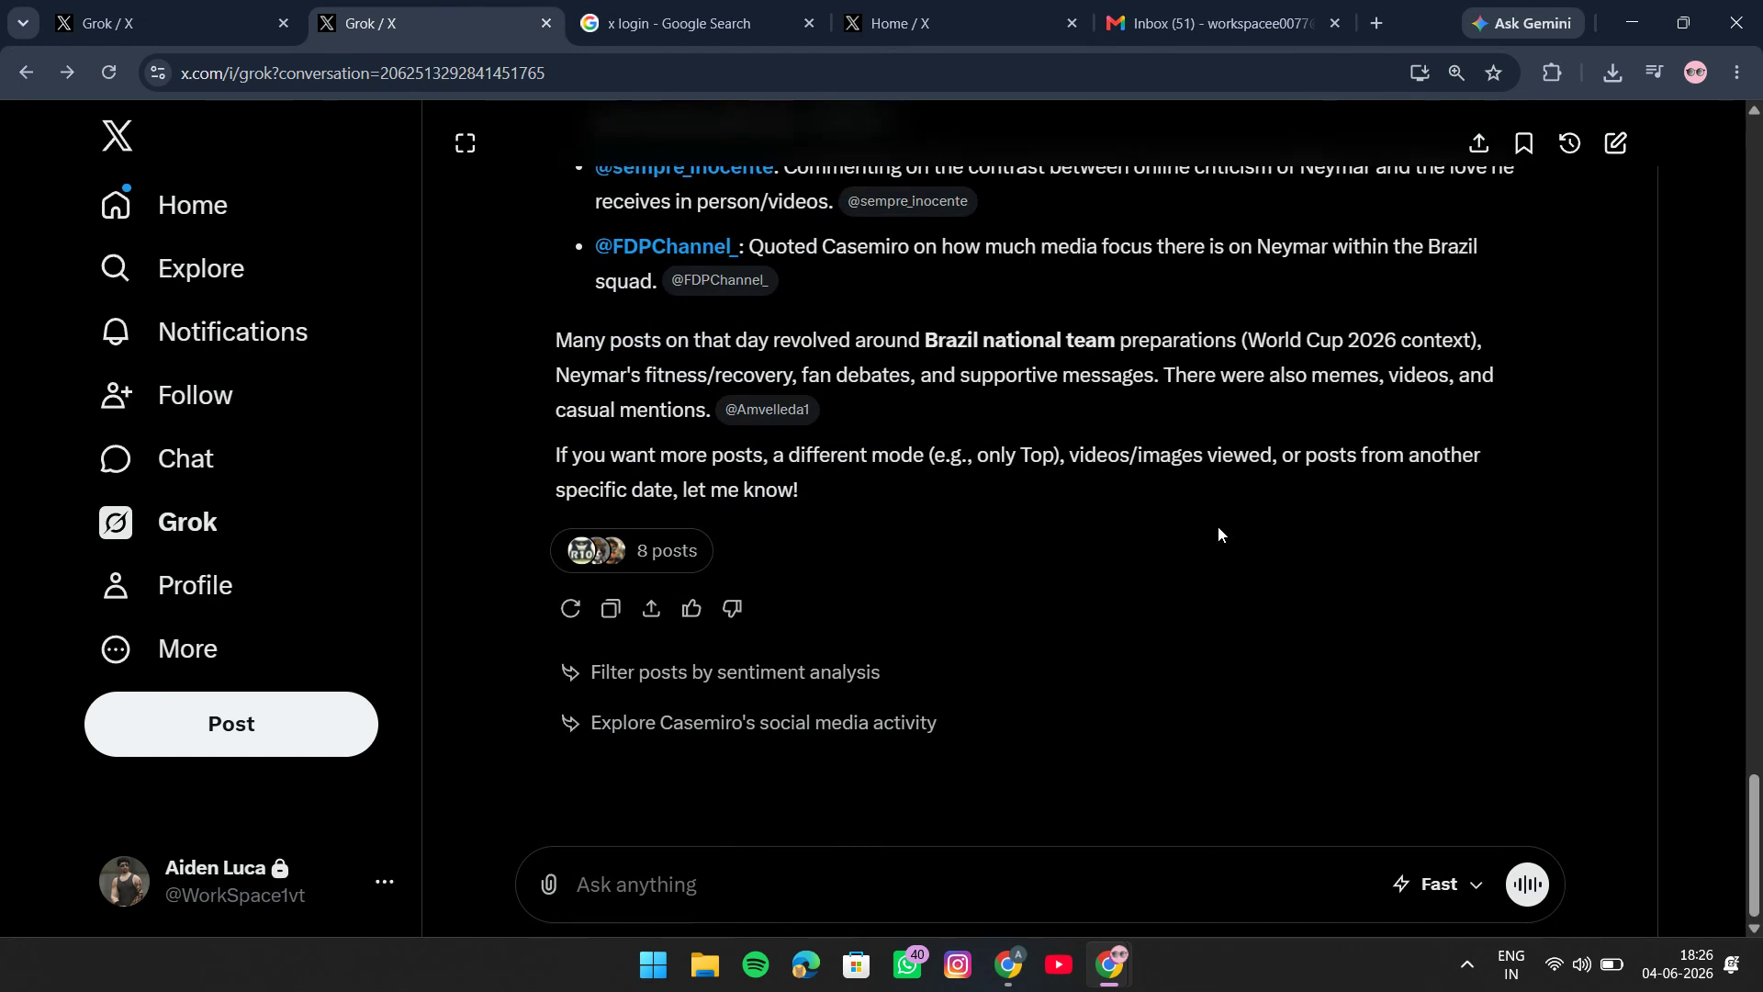
{"action": "left_click", "coordinate": [1568, 856]}
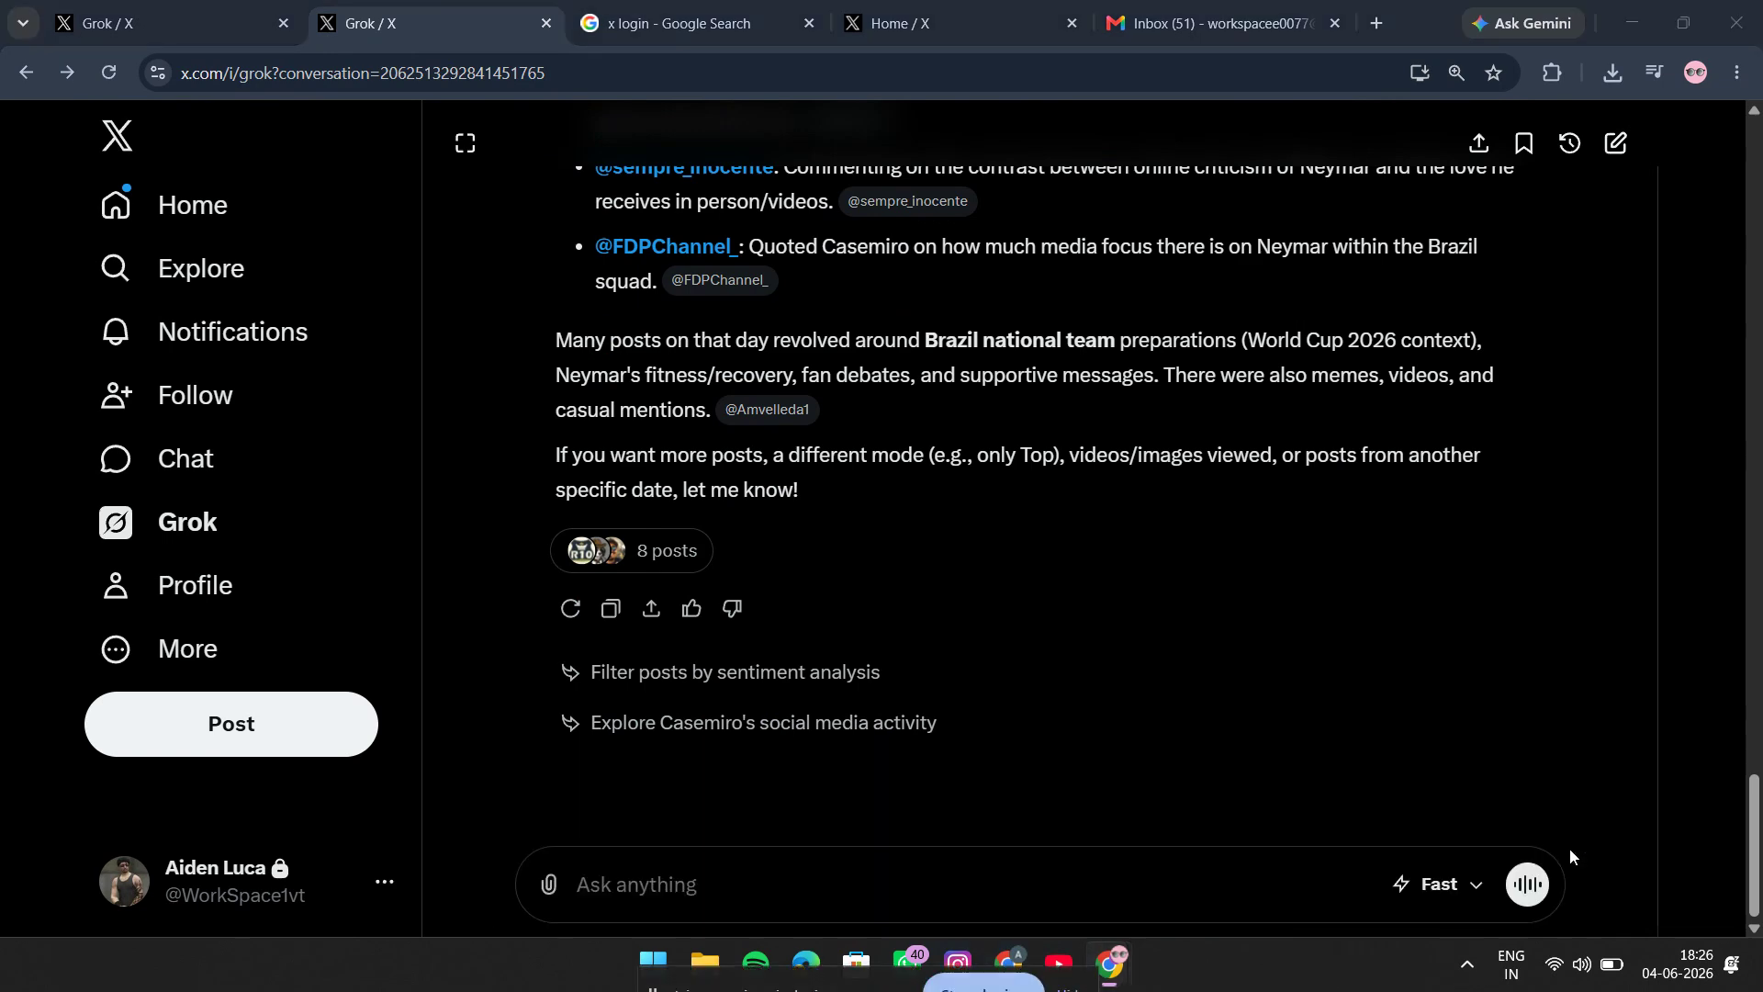